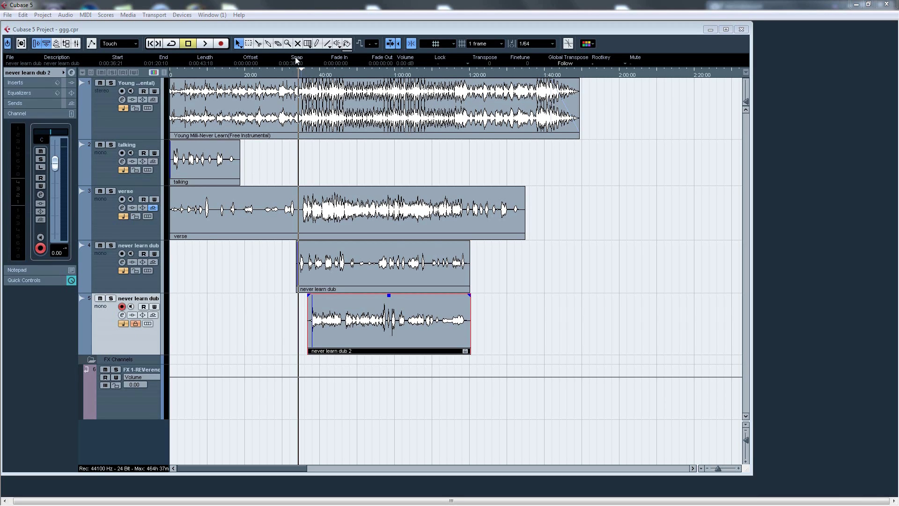
Step: Show the transport panel and play back the full mix from about 0:34.9
key(F2)
click(301, 75)
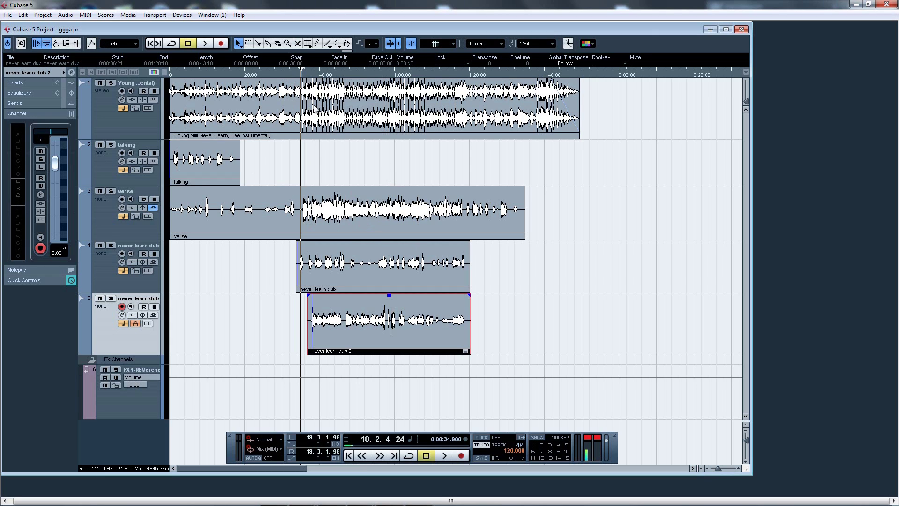
key(space)
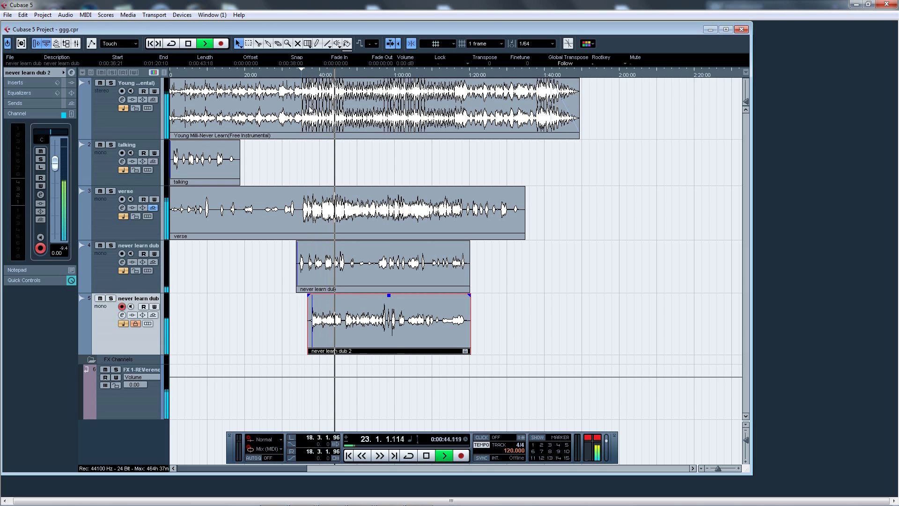
key(space)
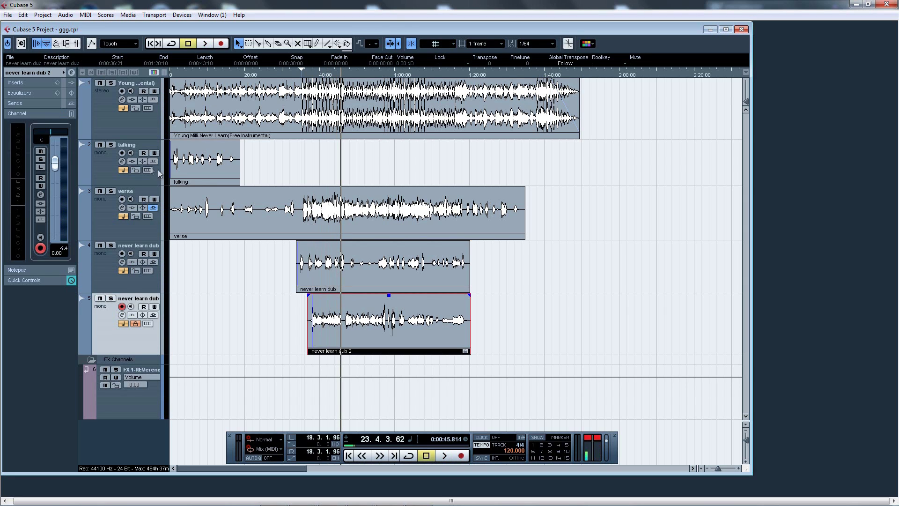
Step: Review the project's tracks and clips one after another, from the instrumental and talking to the verse and both dubs
click(104, 181)
click(114, 134)
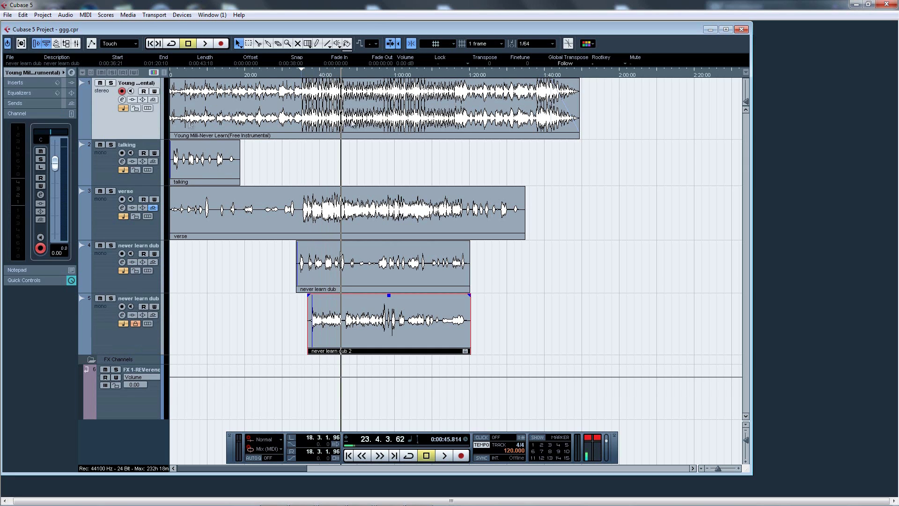
click(114, 183)
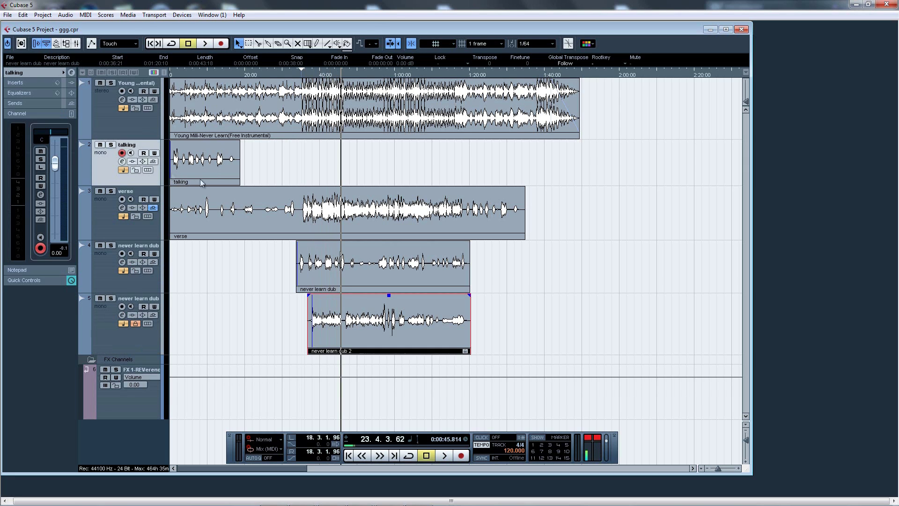
click(175, 176)
click(210, 209)
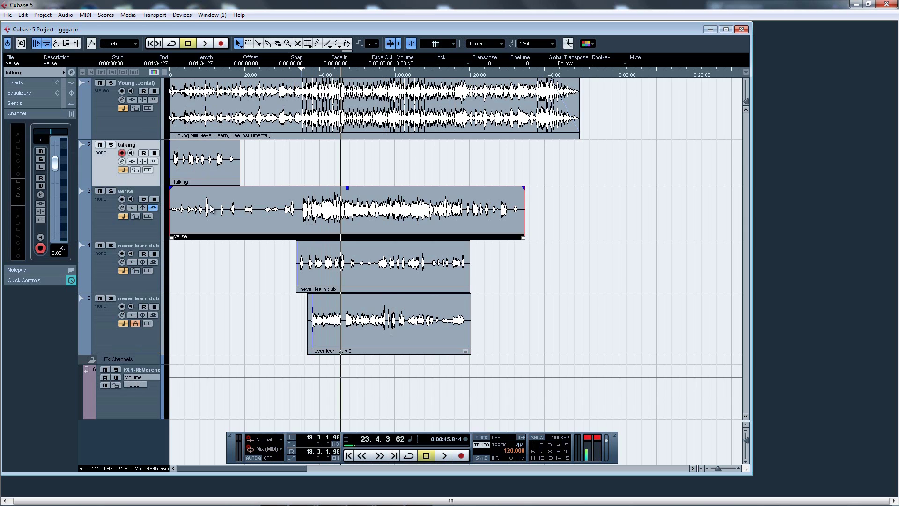
click(310, 253)
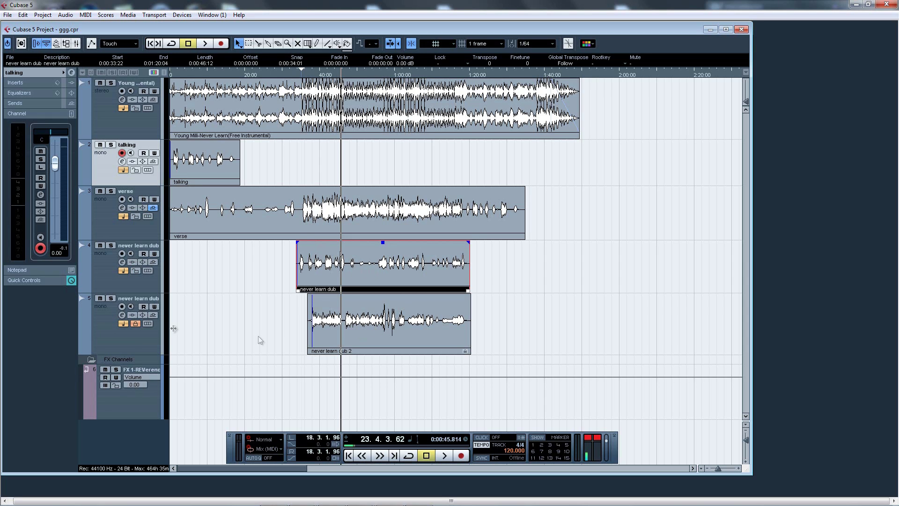
click(349, 324)
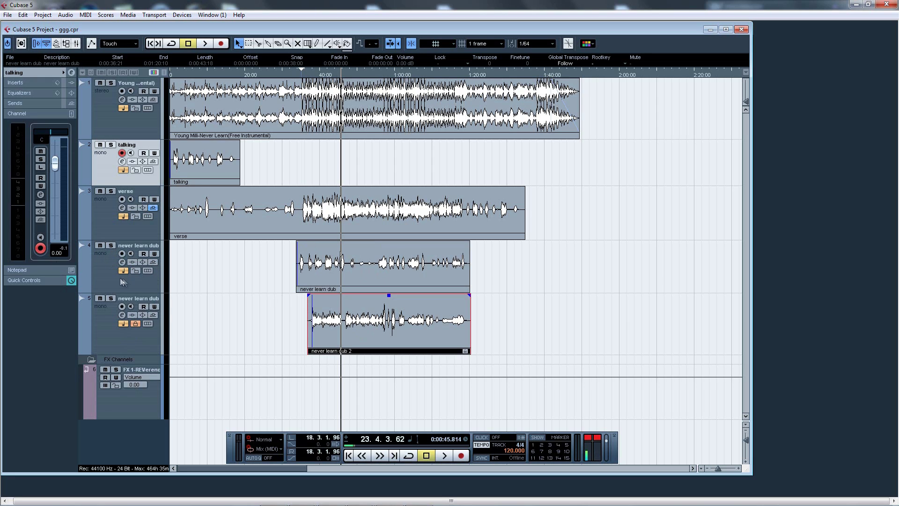
click(111, 191)
click(111, 244)
click(110, 245)
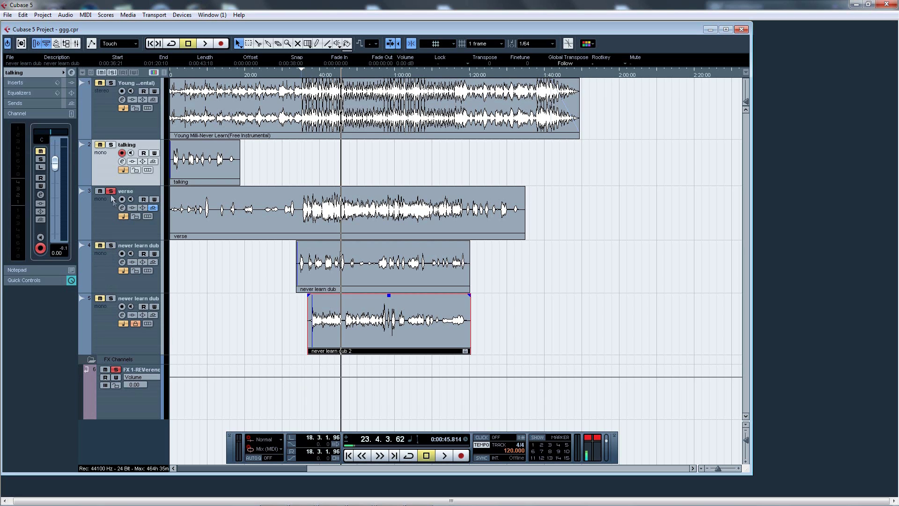
click(111, 191)
Step: Pan the first never learn dub track to L40 and the second dub track to R76
click(102, 278)
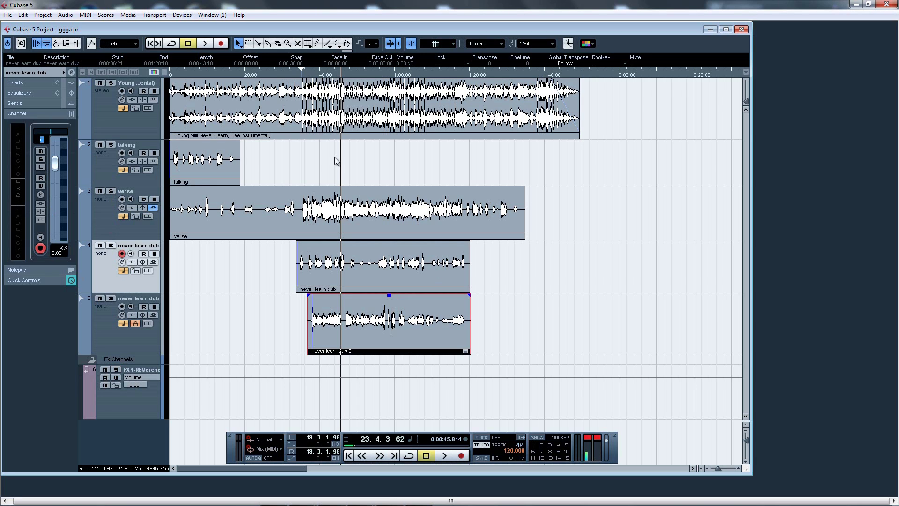
click(148, 344)
double_click(42, 139)
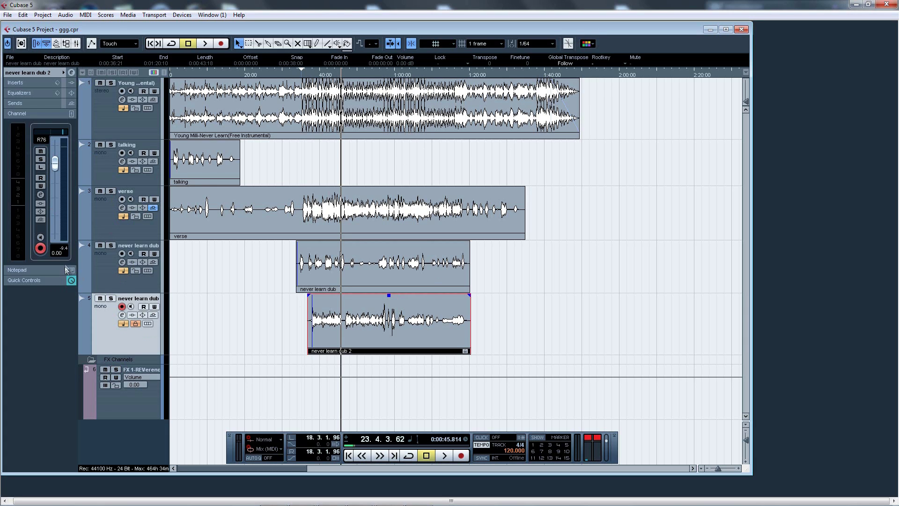
key(Return)
Step: Set the first never learn dub track's volume to -4.00
click(95, 280)
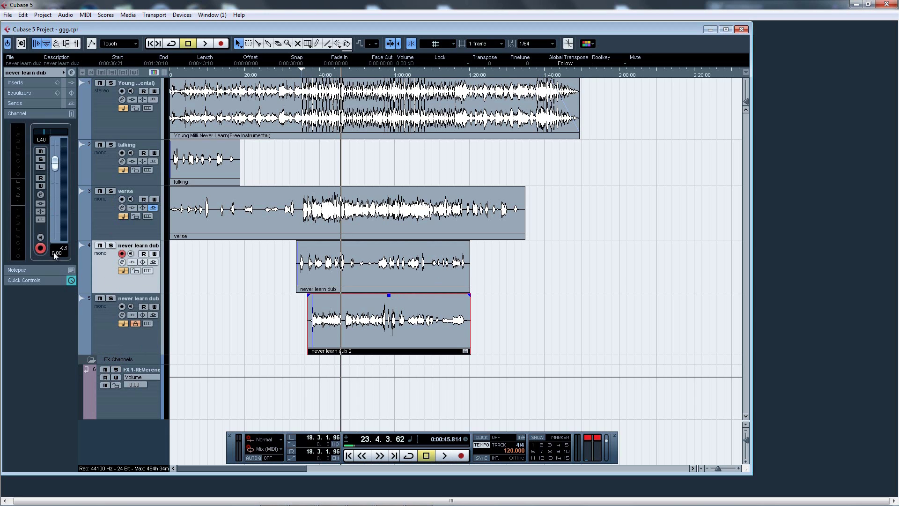
text(-4)
key(Return)
Step: Listen to the verse and both dub tracks soloed from 0:34.5, muting the reverb FX channel partway, and clear the solos
click(298, 76)
click(110, 191)
click(111, 245)
click(110, 298)
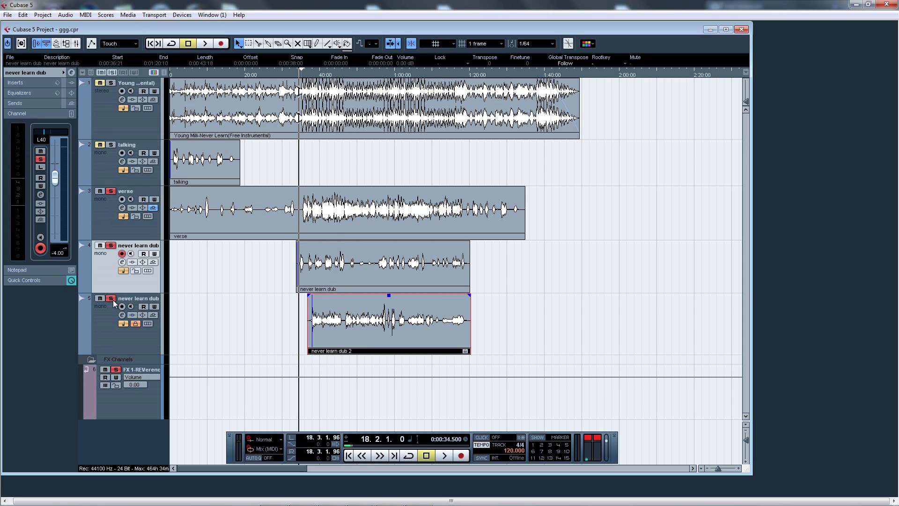
key(space)
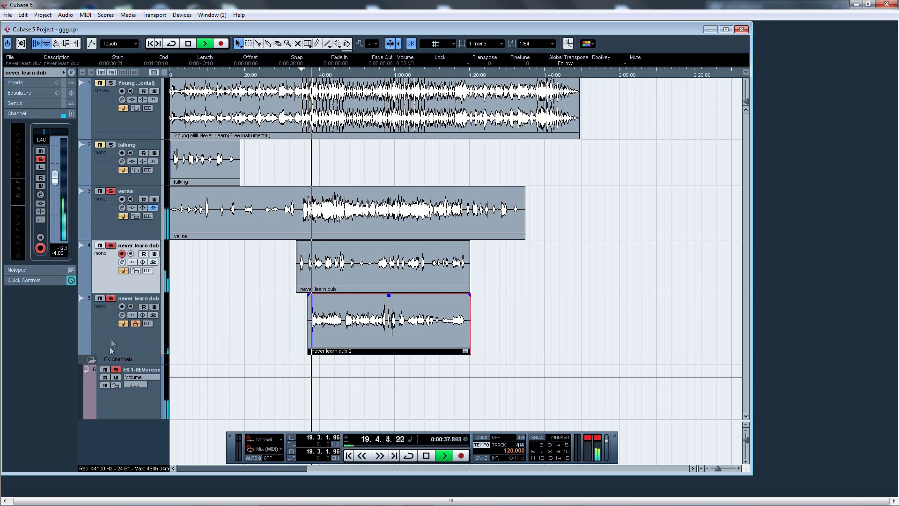
click(105, 369)
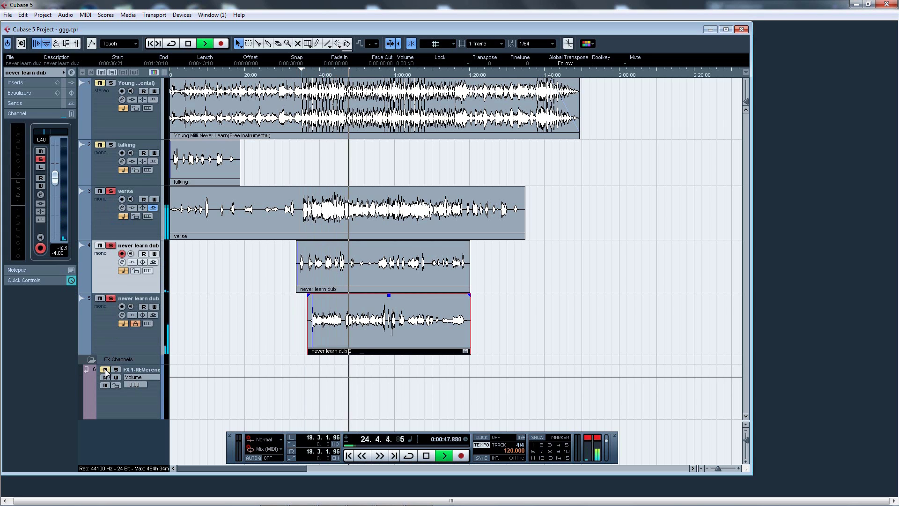
key(space)
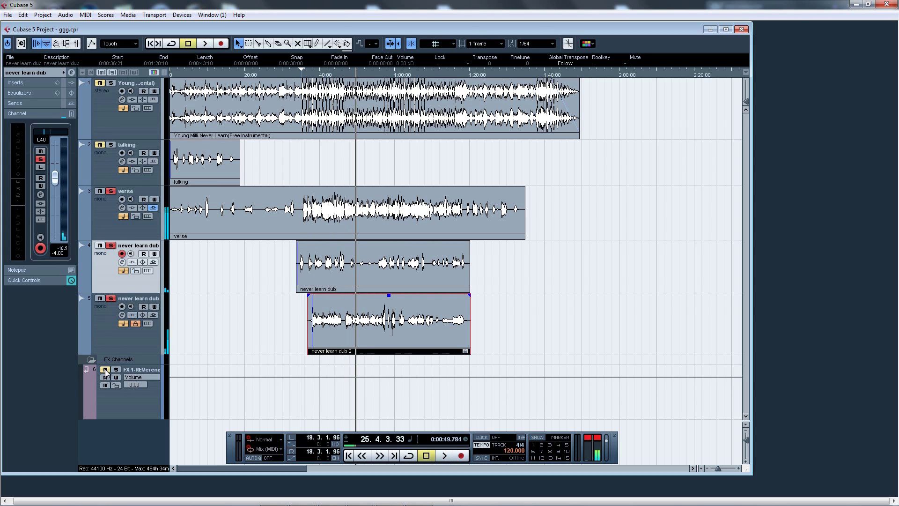
click(111, 245)
click(100, 246)
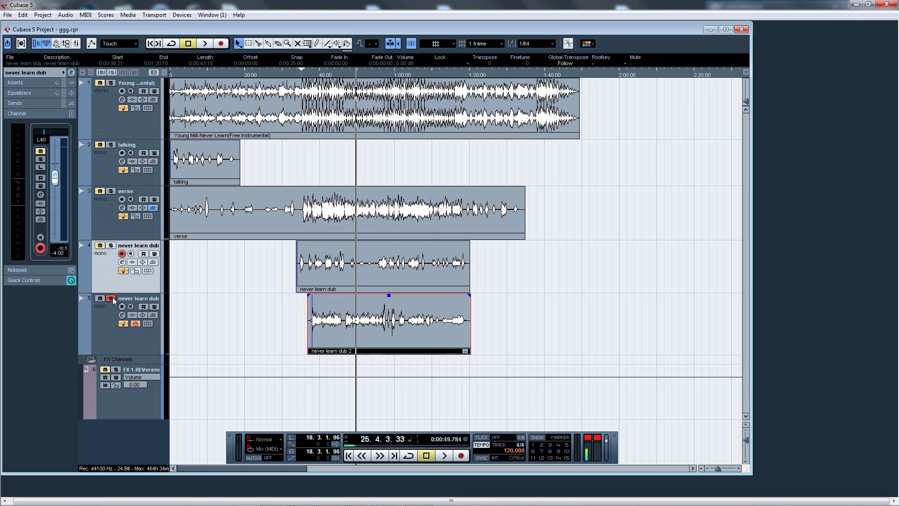
Step: Add StudioEQ to the verse track's first insert slot and close its window
click(118, 224)
click(32, 83)
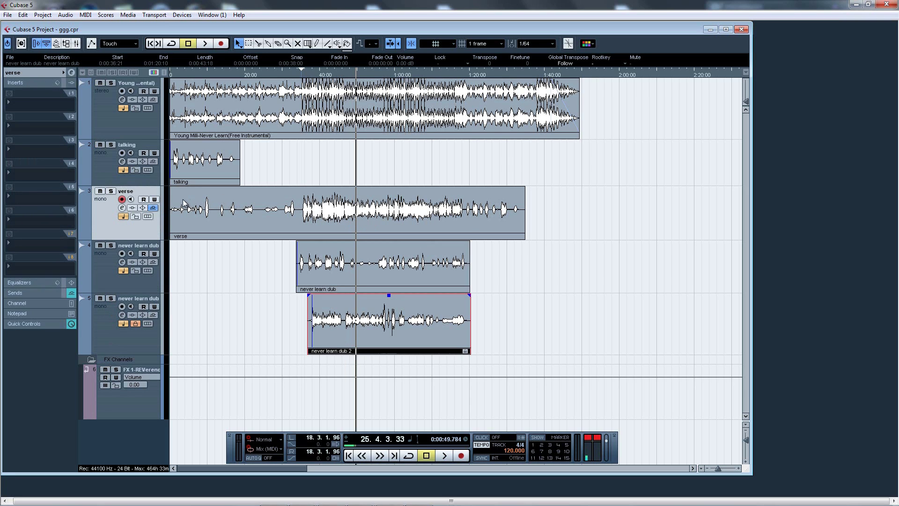
click(42, 103)
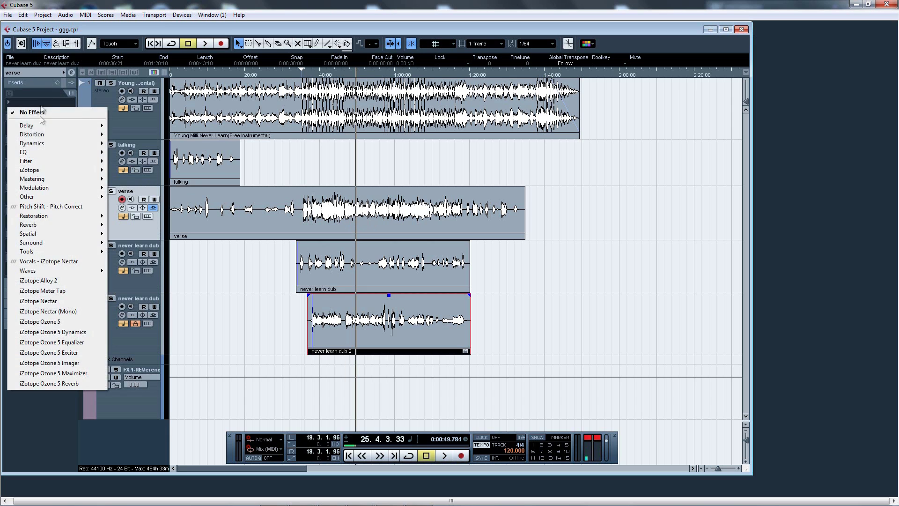
mouse_move(40, 151)
click(129, 183)
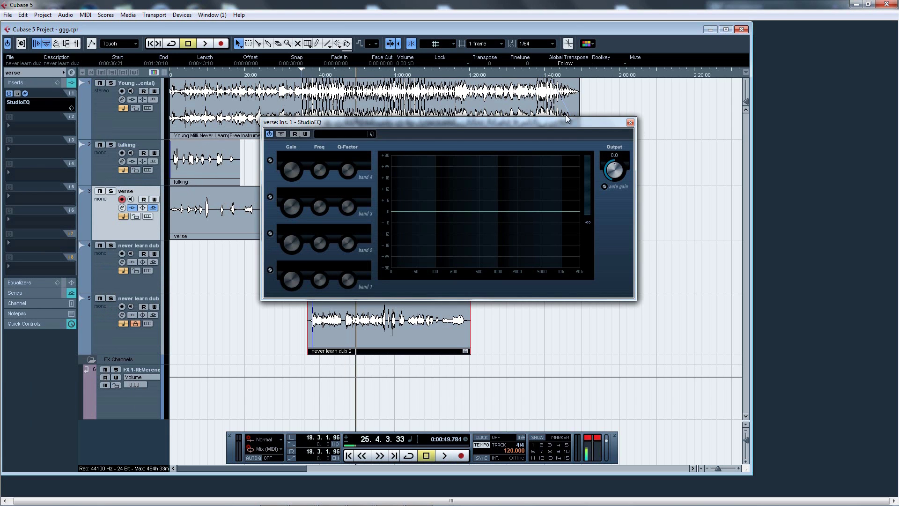
click(630, 122)
Step: Apply the Silence process to the gap between about bars 6 and 8 in the verse clip's Sample Editor
double_click(301, 210)
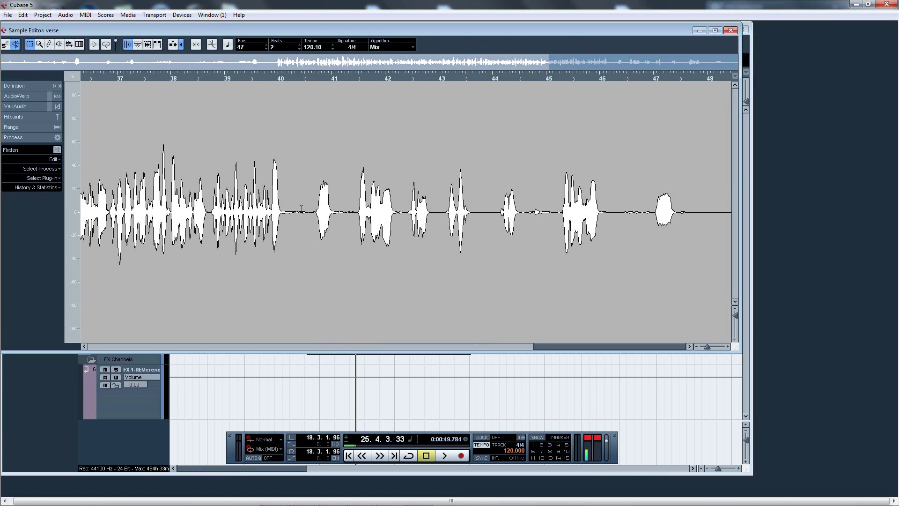
drag(561, 346, 177, 364)
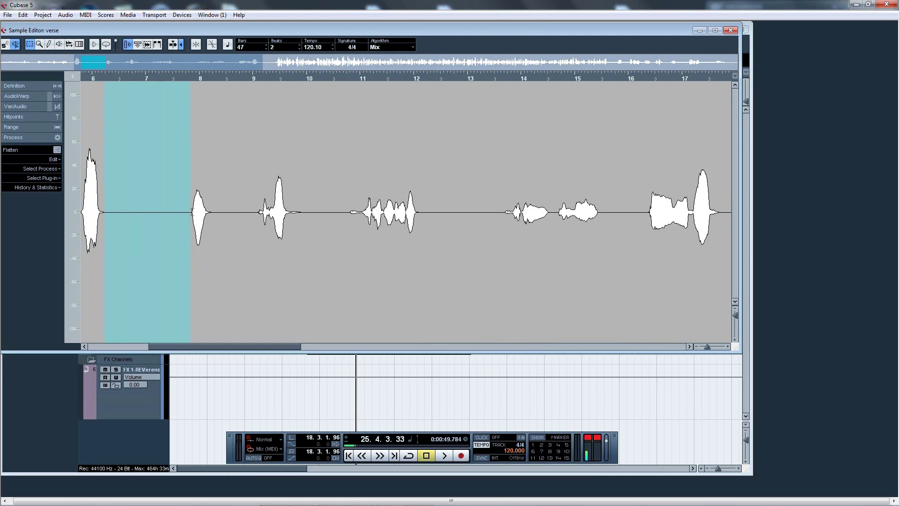
click(39, 169)
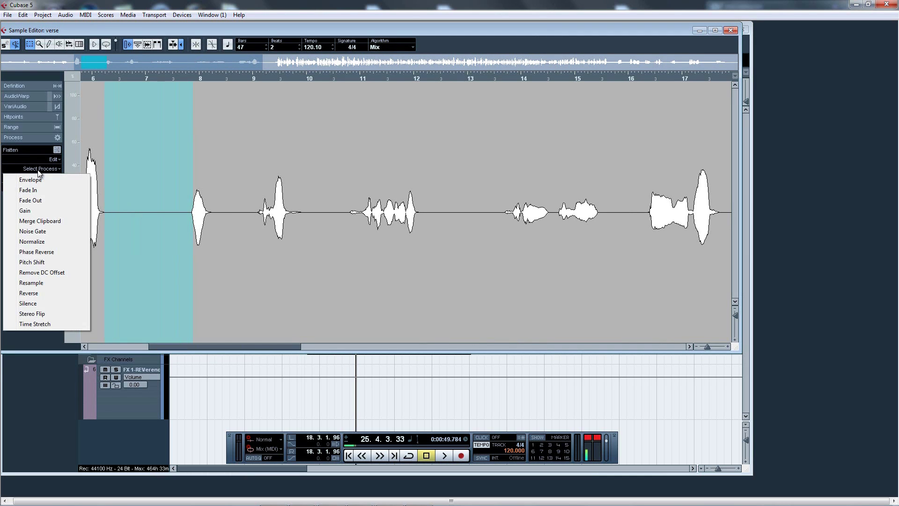
click(38, 304)
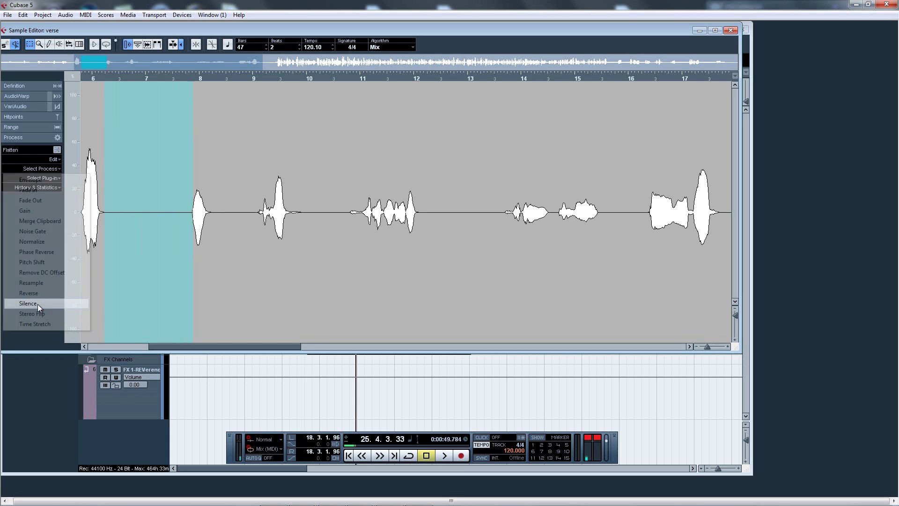
click(731, 31)
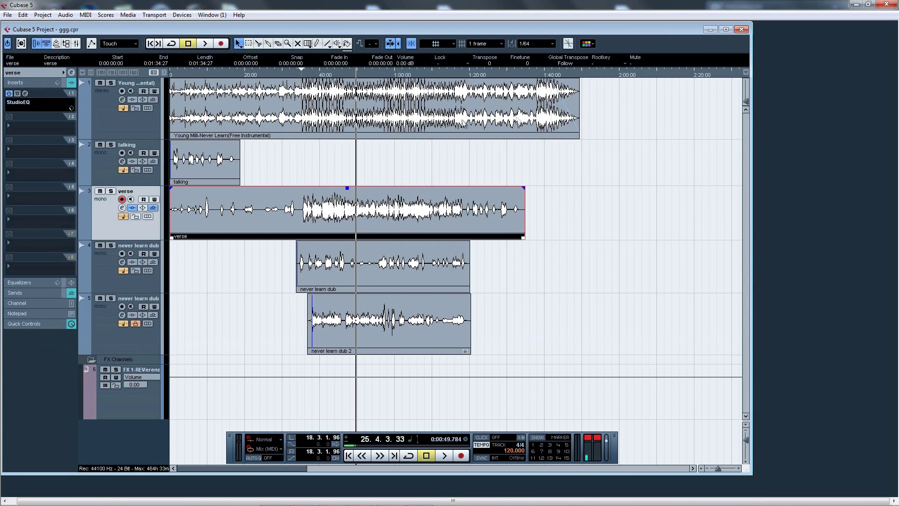
Step: Reopen StudioEQ in the verse track's first insert and load the Lead Vox Male preset
click(21, 108)
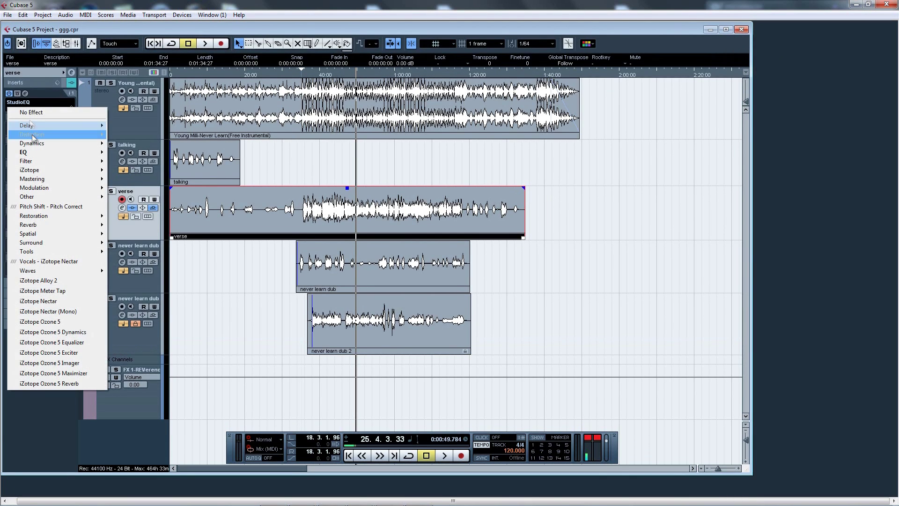
mouse_move(34, 154)
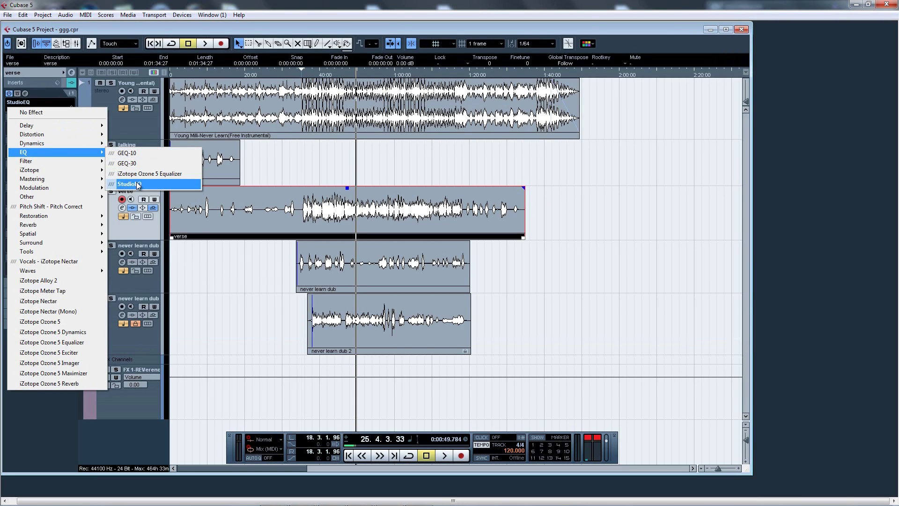
click(128, 183)
click(360, 133)
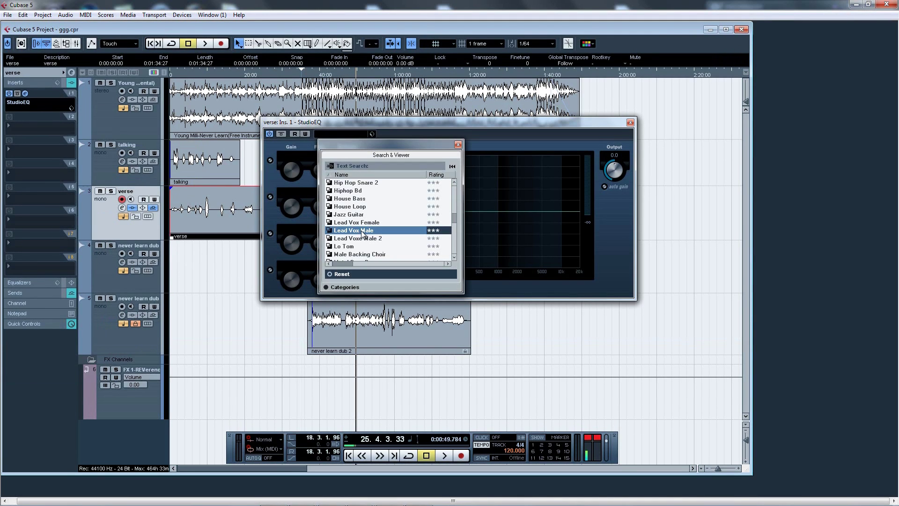
key(Escape)
click(351, 135)
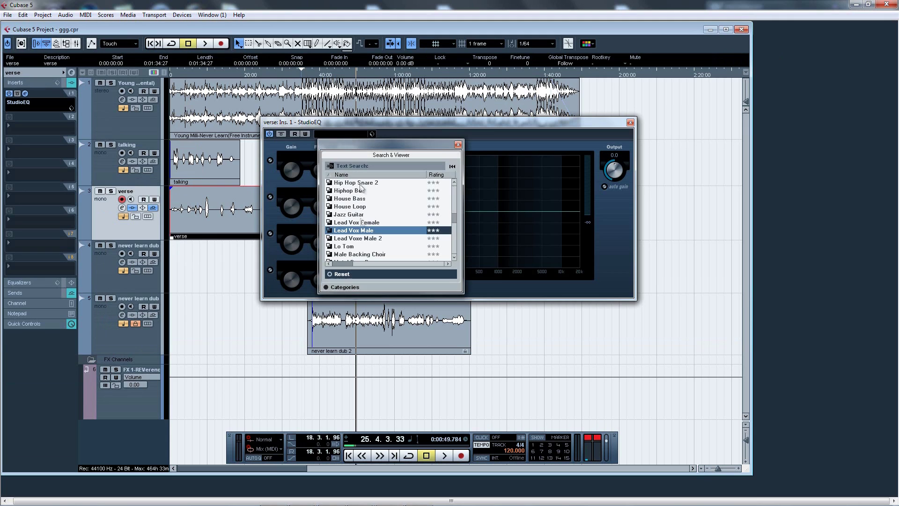
double_click(356, 230)
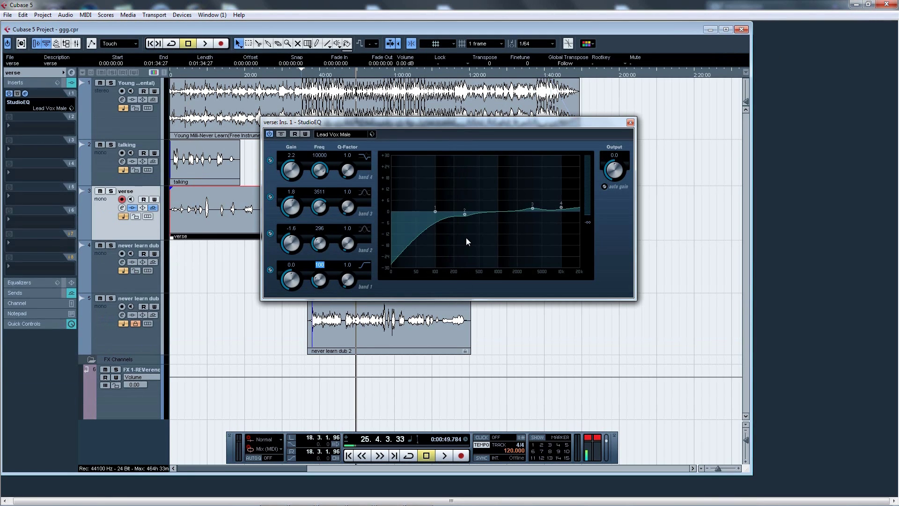
Step: Set StudioEQ band 1's frequency to 86, and band 2's frequency to 247 with a gain of 1.1
text(86)
key(Return)
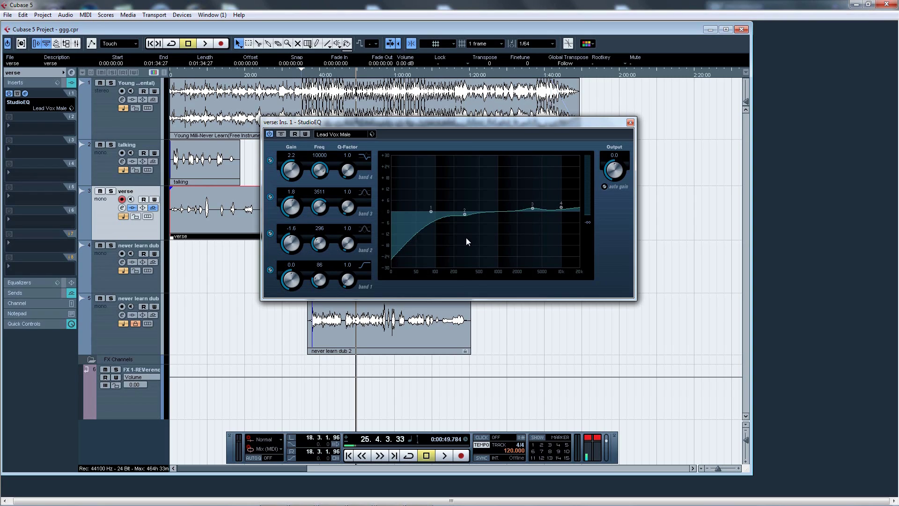
click(319, 228)
text(247)
key(Return)
text(.1)
key(Return)
Step: Set StudioEQ band 3's frequency to 5000 and its gain to 2.3
click(319, 193)
text(5000)
key(Return)
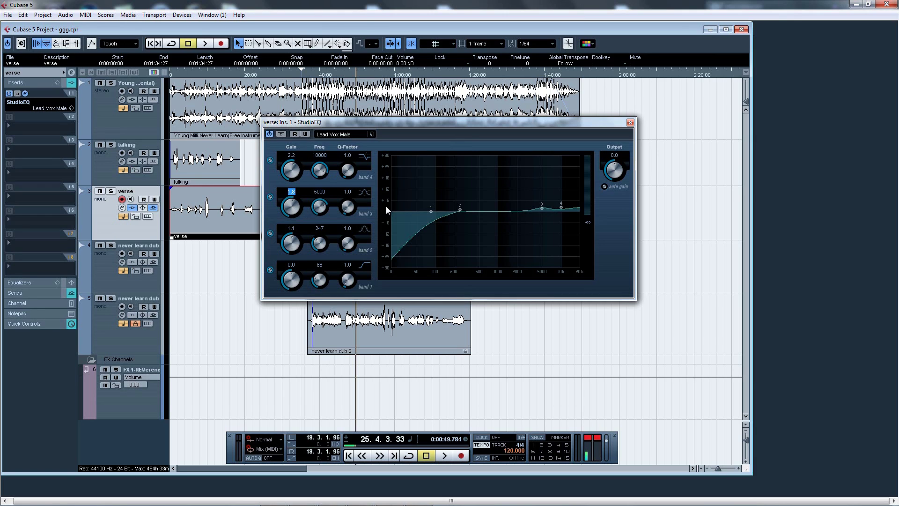
text(2.3)
key(Return)
Step: Set StudioEQ band 4's frequency to 7500 and its gain to 2.7, and close the equalizer
click(321, 156)
text(7500)
key(Return)
text(2.7)
key(Return)
click(629, 123)
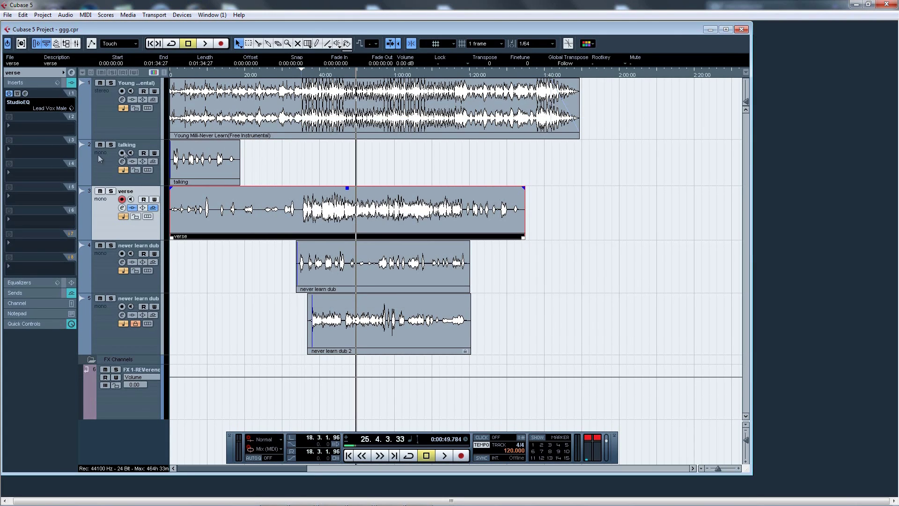
Step: Add a Compressor to the verse track's second insert slot
click(33, 127)
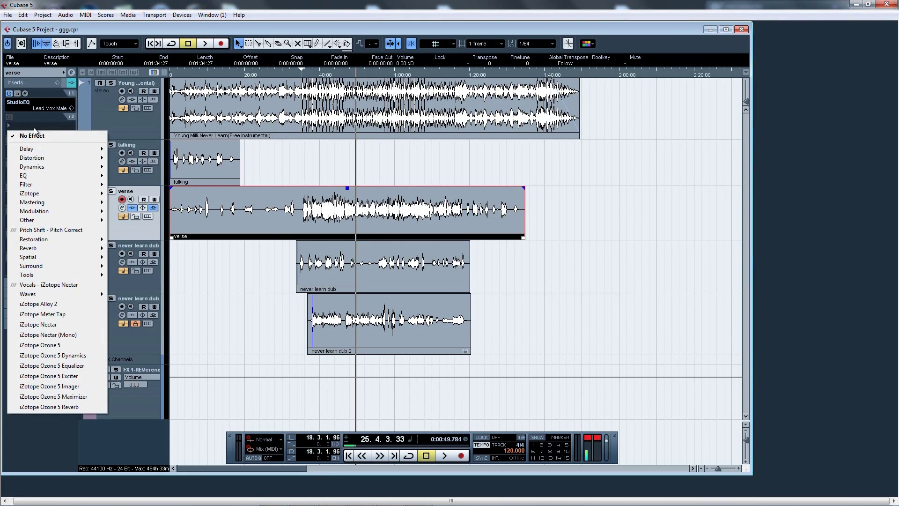
click(34, 130)
click(29, 124)
mouse_move(44, 168)
click(133, 167)
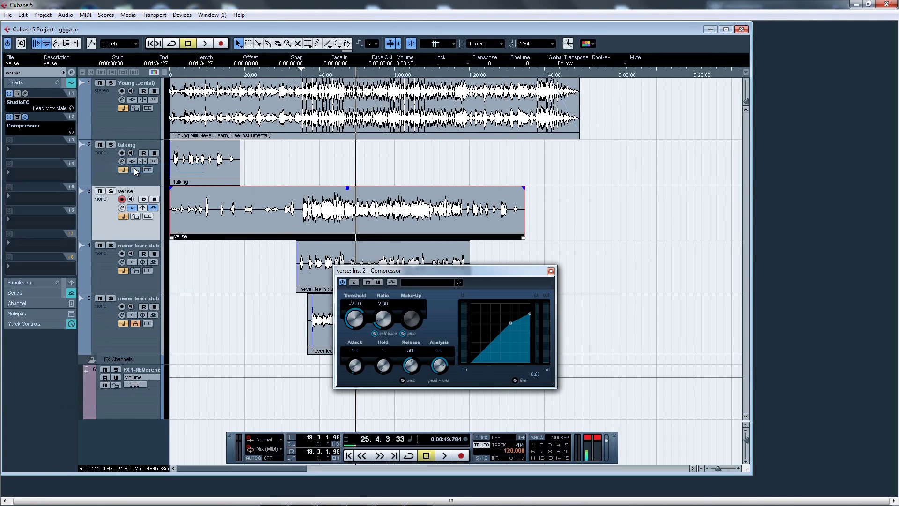
Step: Load the "Lead Vocals In Your Face" preset into the verse track's Compressor
click(445, 283)
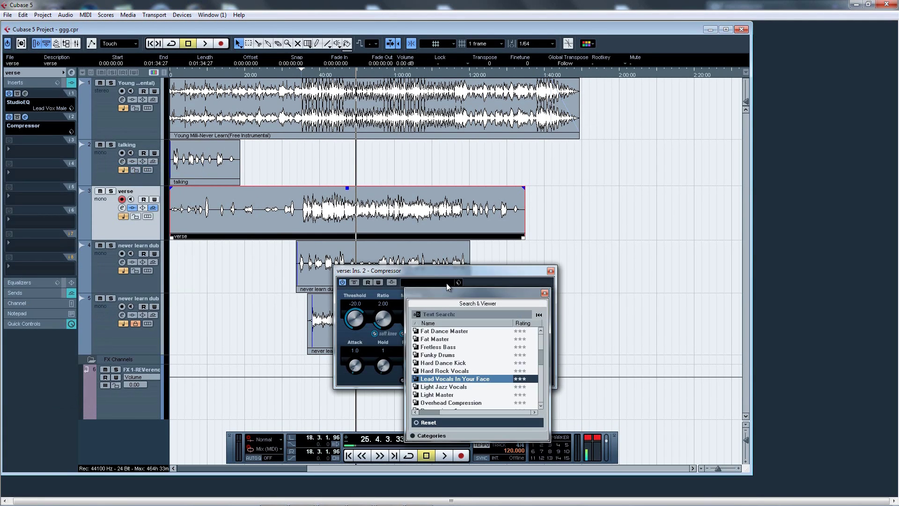
click(444, 370)
double_click(449, 380)
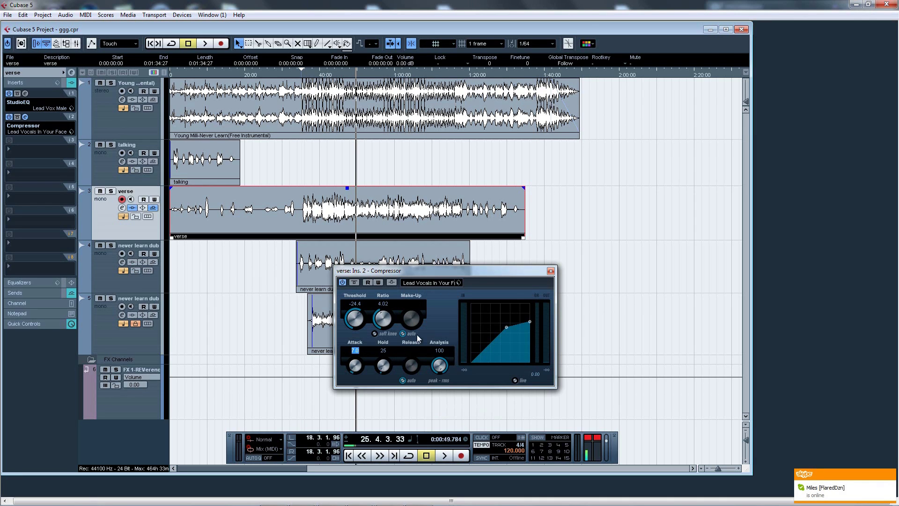
Step: Set the Compressor's attack to 3.0, hold to 1 and release to 150, with automatic release turned off
text(3)
key(Return)
click(402, 380)
click(413, 352)
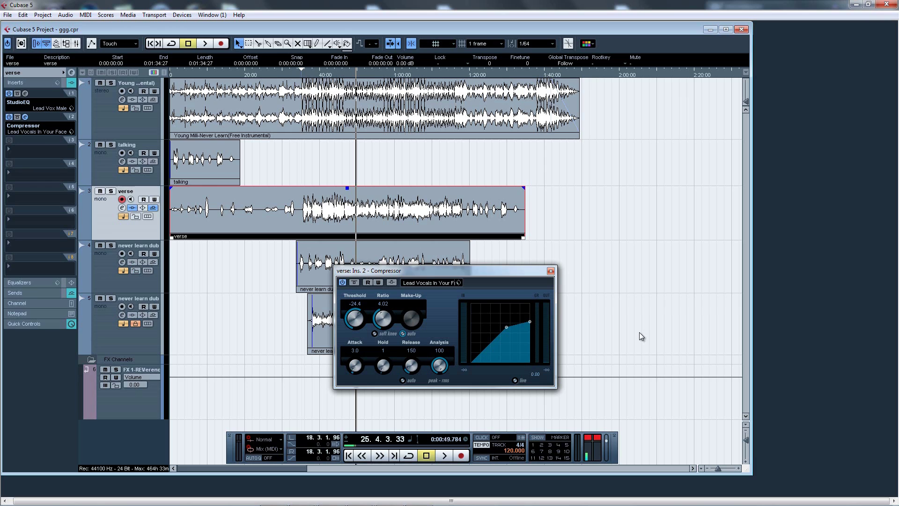
Step: Set the Compressor's ratio to 2.50, threshold to -23.4 and make-up gain to 6.5, and close the plug-in
click(386, 304)
text(.5)
key(Return)
click(350, 302)
text(-23.4)
key(Return)
key(Return)
click(551, 270)
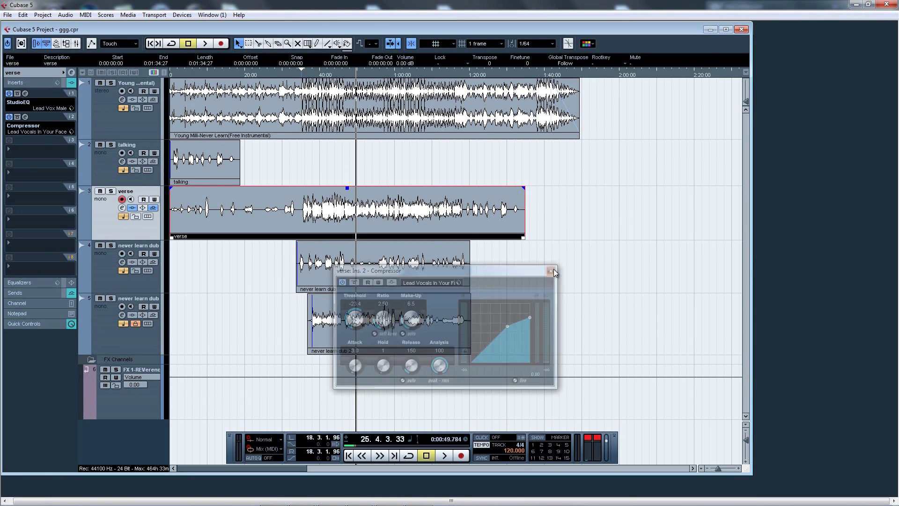
Step: Audition the verse track in solo from about 0:36, switching StudioEQ and the Compressor off and on to compare, and unsolo it
click(111, 191)
click(305, 74)
key(space)
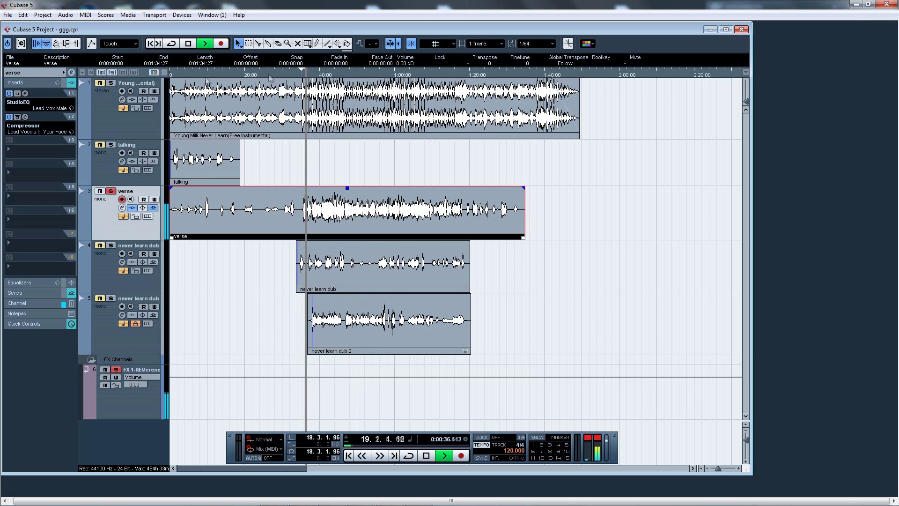
click(9, 93)
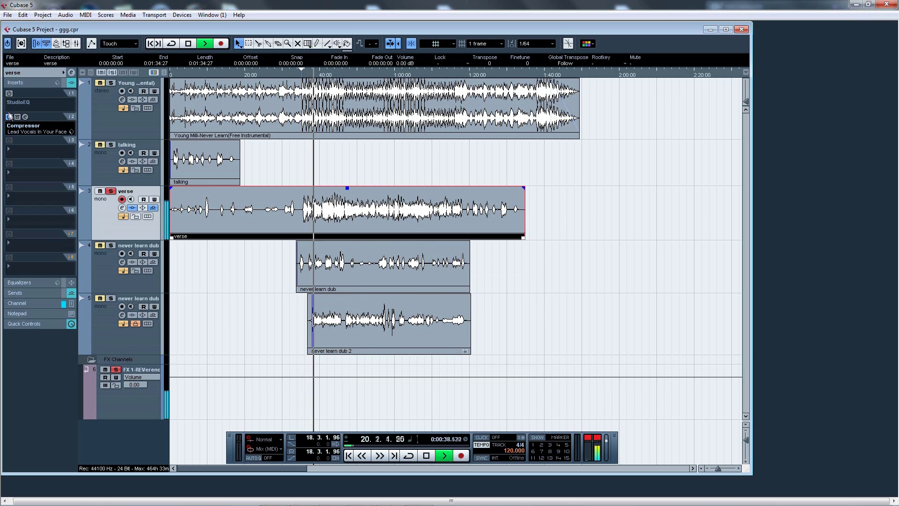
click(9, 116)
click(9, 117)
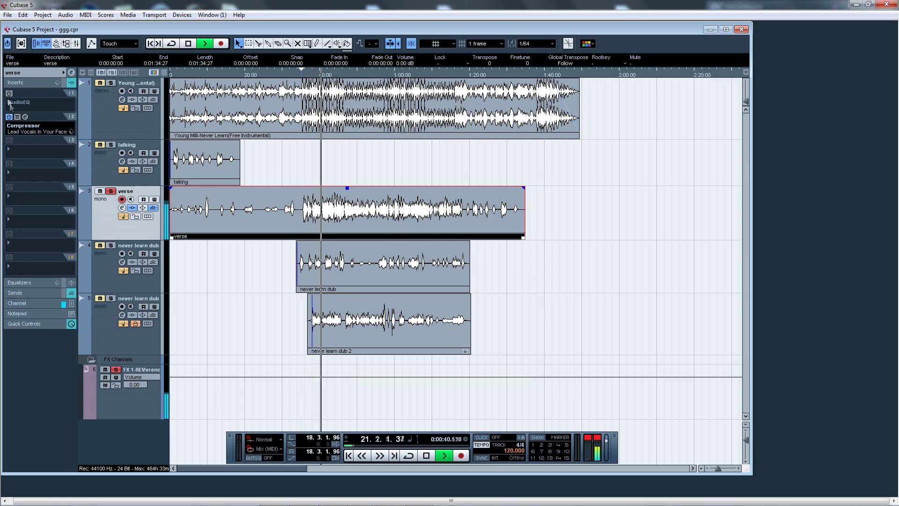
click(9, 93)
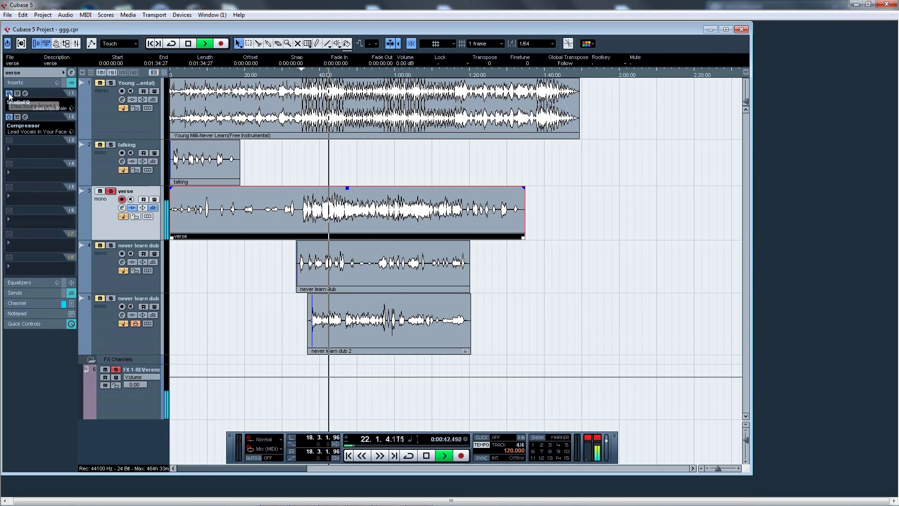
key(space)
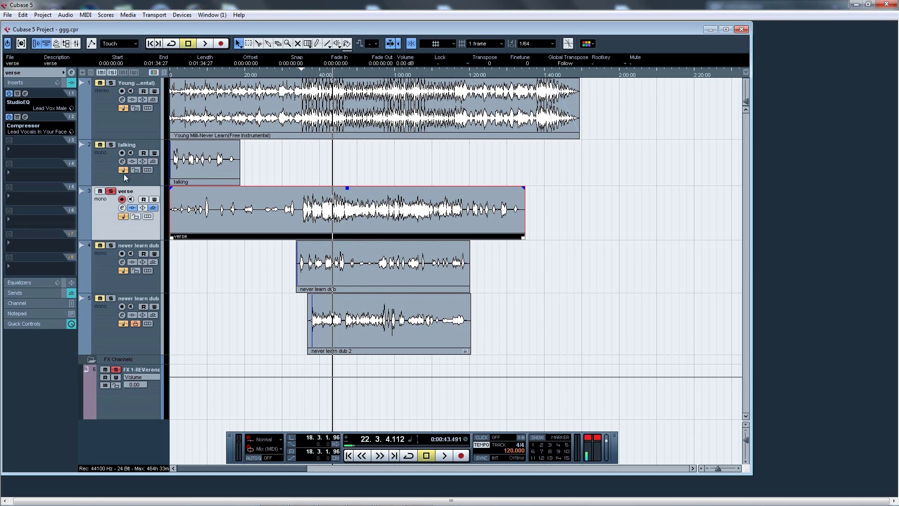
click(111, 191)
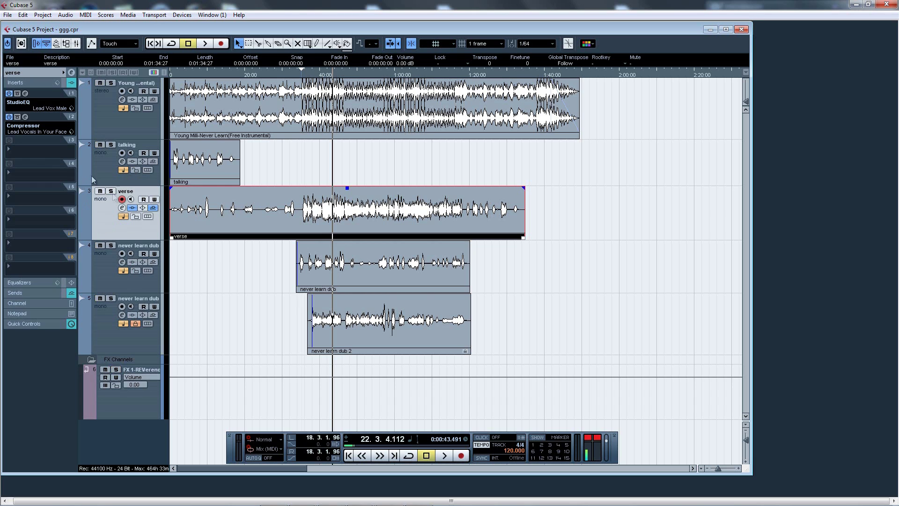
Step: Add a DeEsser to the verse track's third insert slot, load the Male Light preset and close the plug-in
click(40, 150)
mouse_move(48, 190)
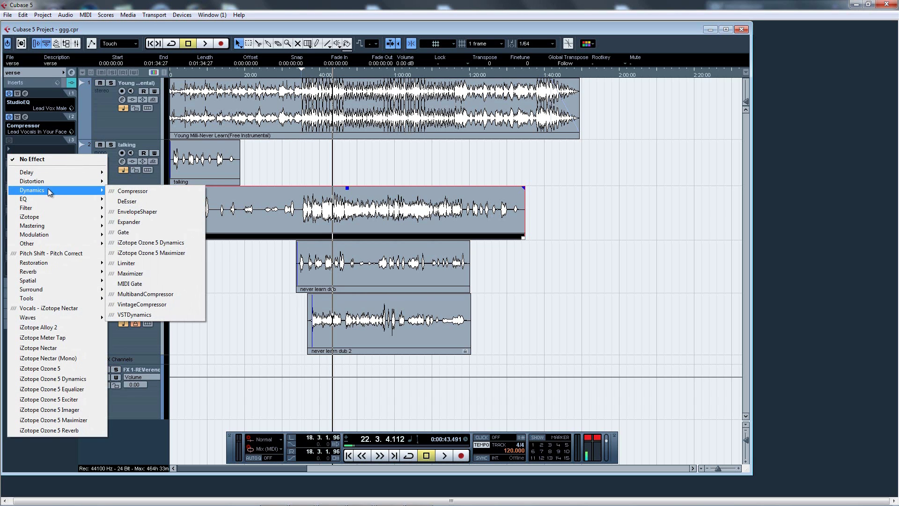
click(133, 201)
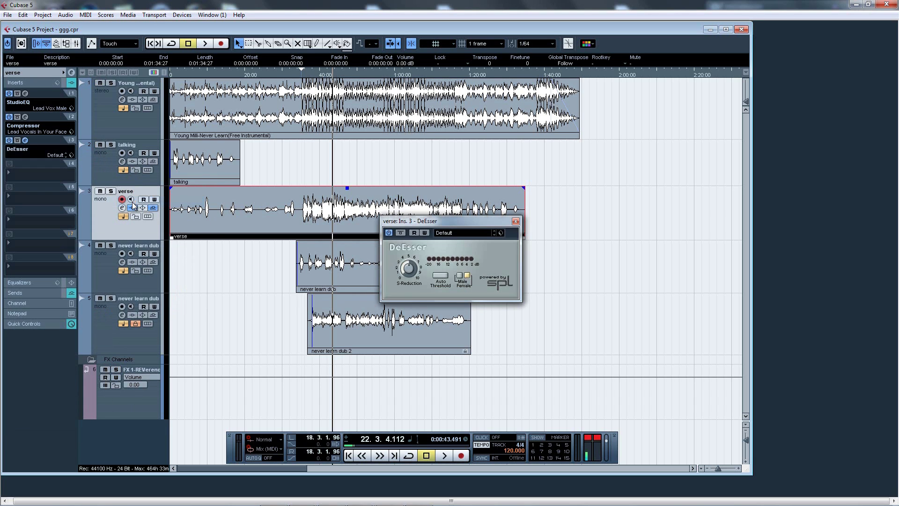
click(481, 232)
click(479, 264)
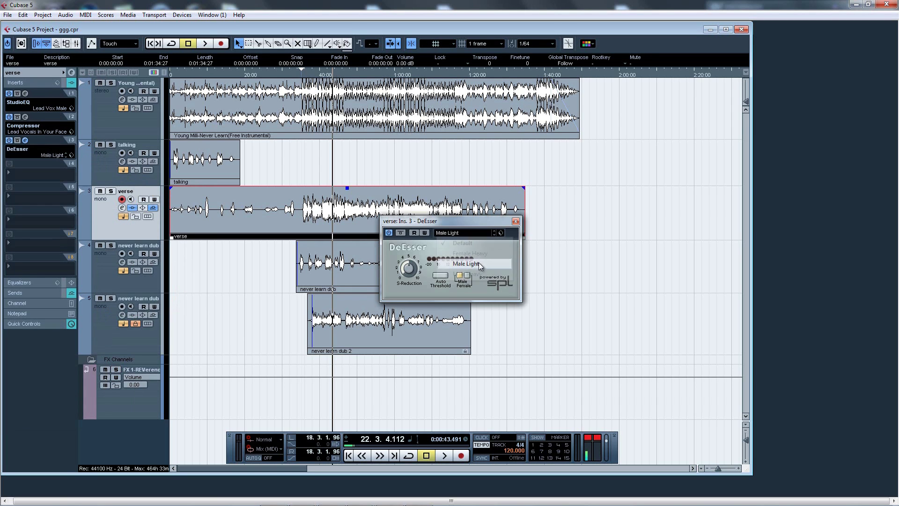
click(516, 221)
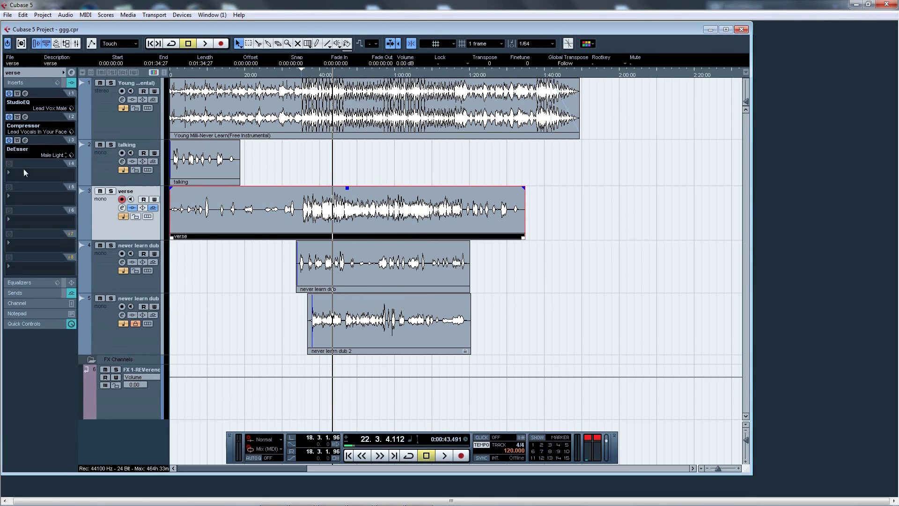
click(25, 173)
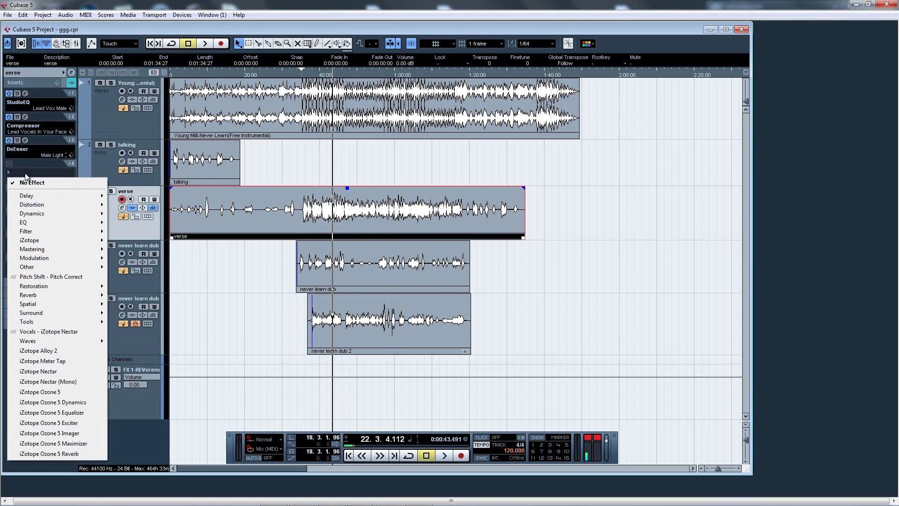
click(26, 176)
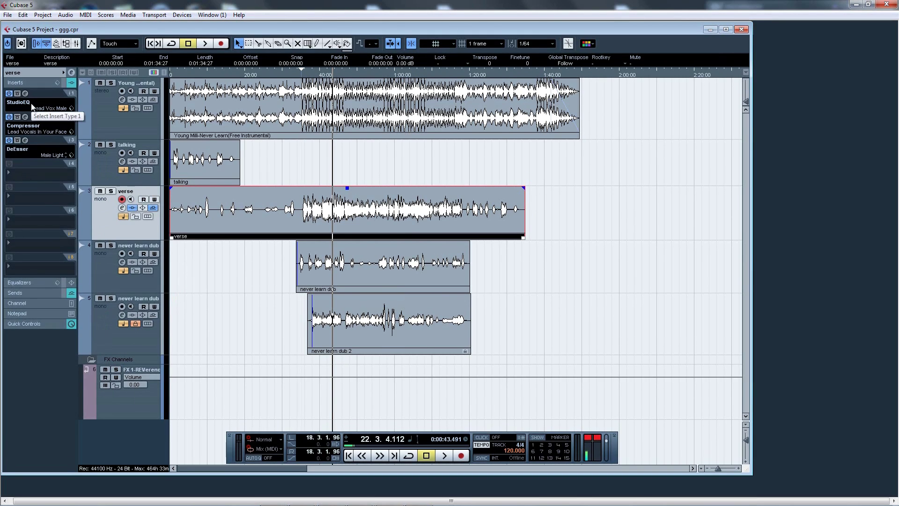
click(32, 172)
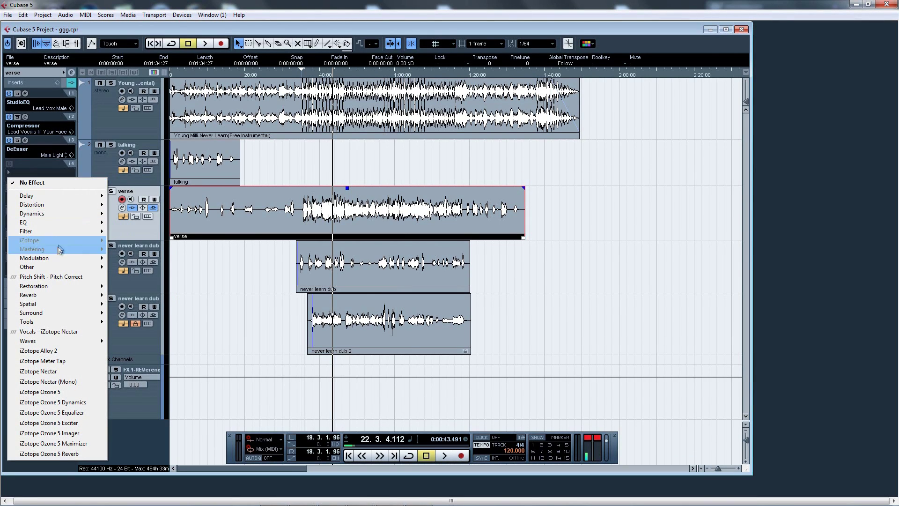
mouse_move(60, 214)
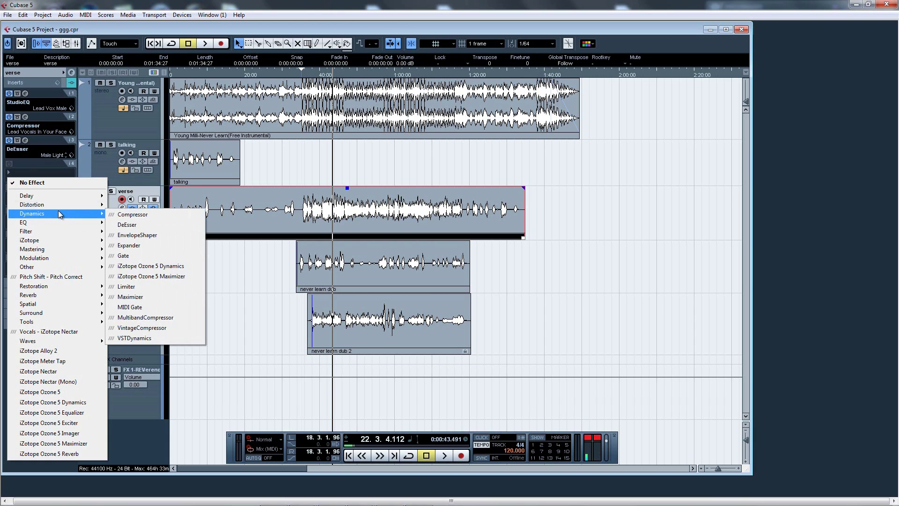
click(49, 167)
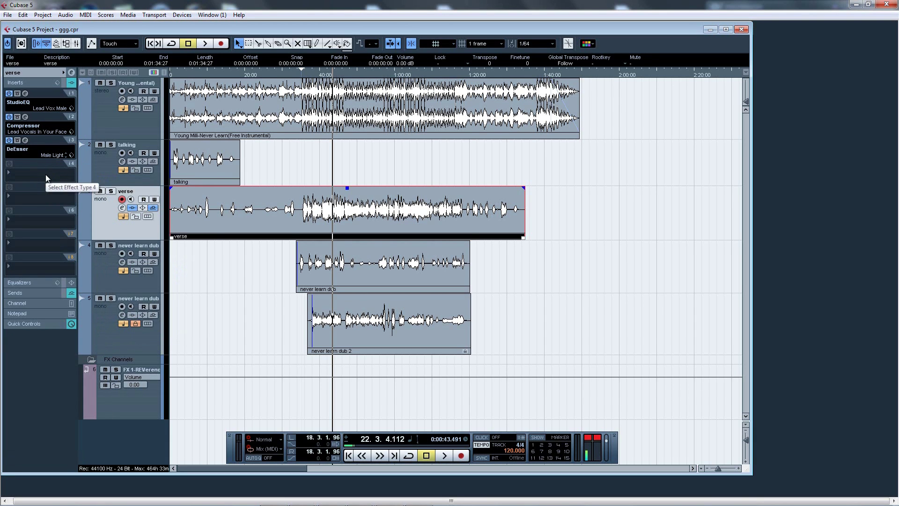
Step: Add a MonoDelay to the verse track's fourth insert slot, load the Sweet Vocal Delay preset and close the plug-in
click(45, 174)
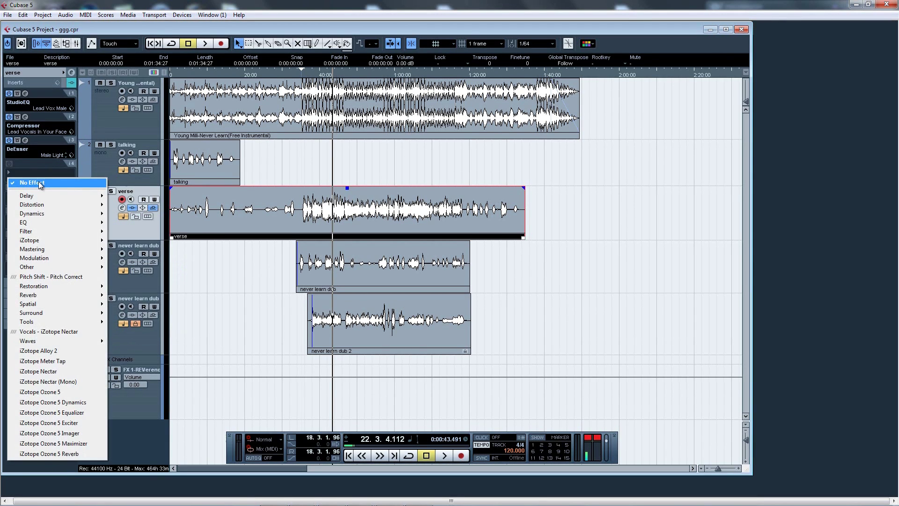
mouse_move(43, 198)
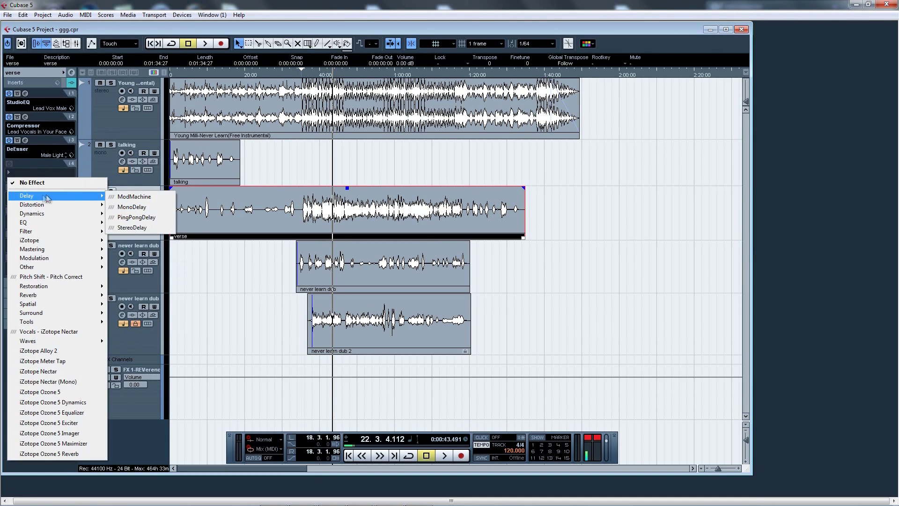
click(132, 207)
click(365, 263)
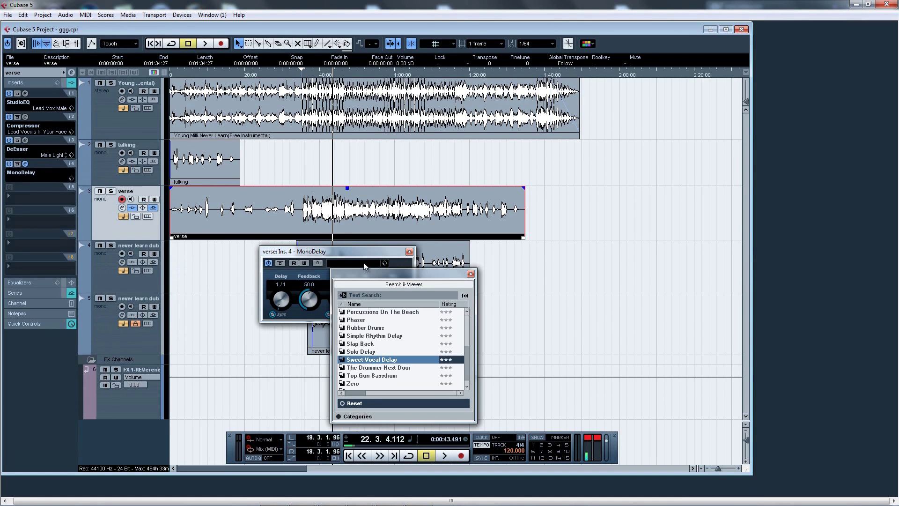
click(372, 352)
click(384, 361)
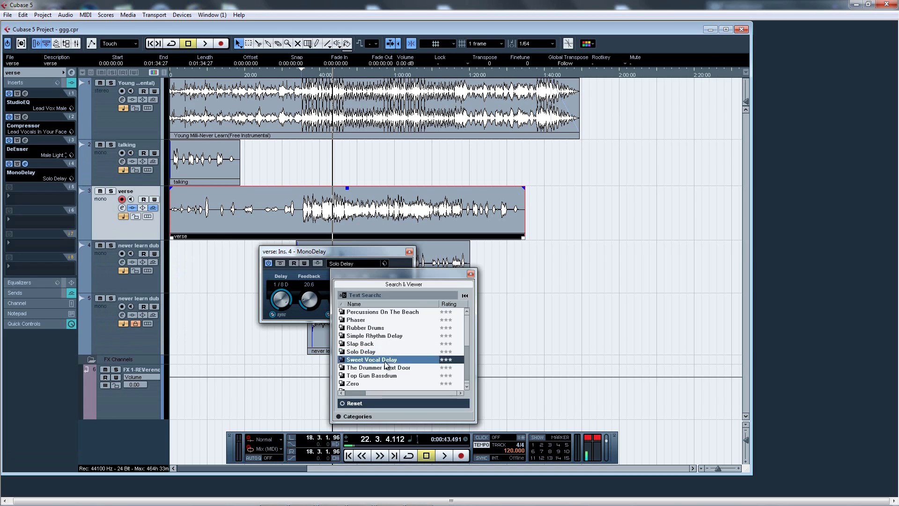
double_click(385, 362)
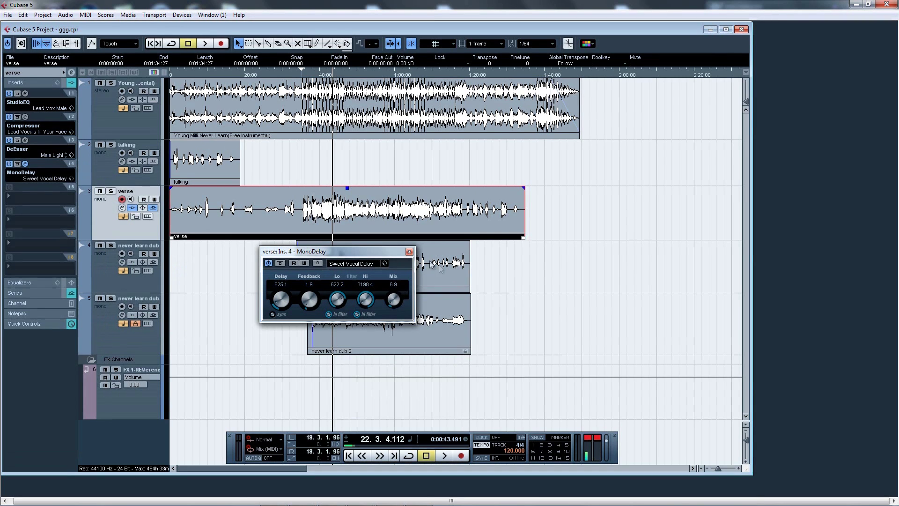
click(409, 251)
Step: Play the verse track in solo, unsolo it during playback to hear it with the full mix, and stop
click(111, 191)
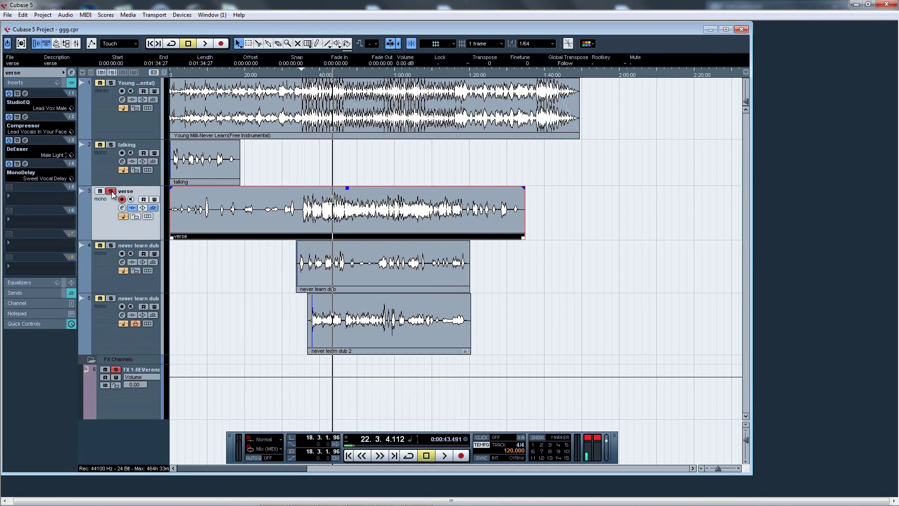
key(space)
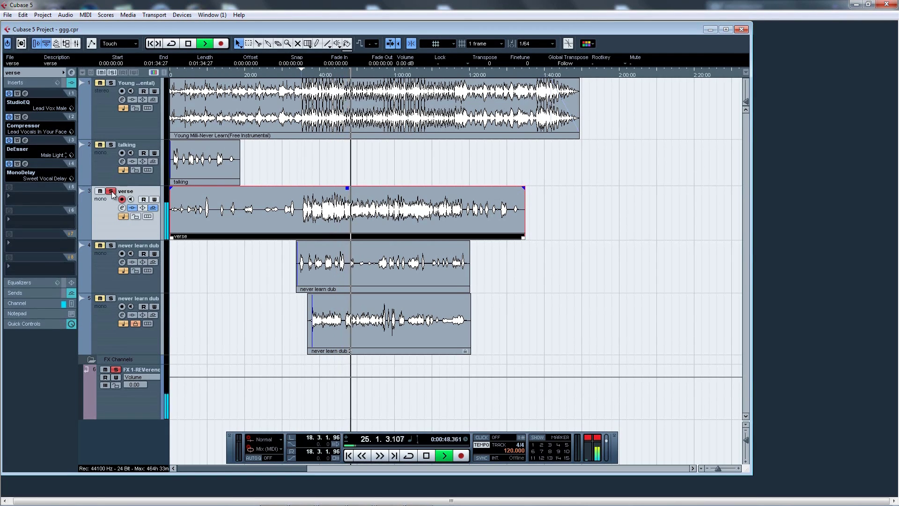
click(111, 191)
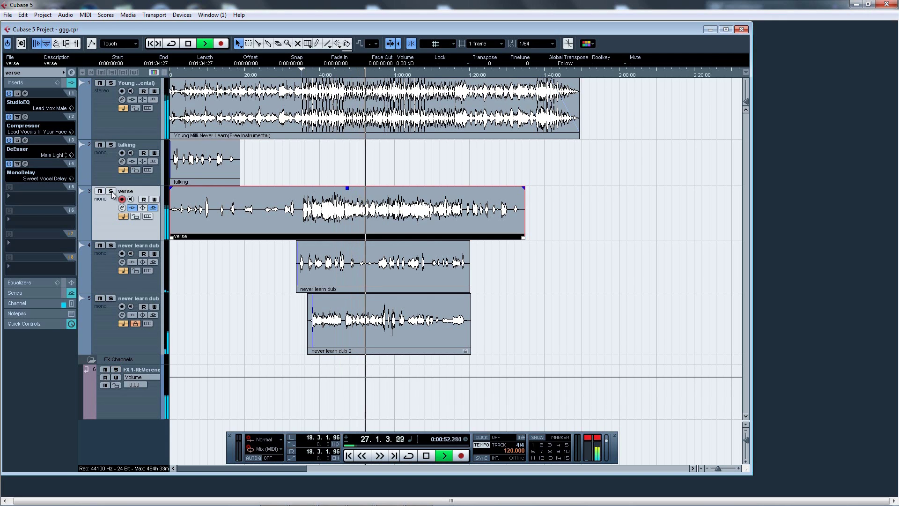
key(space)
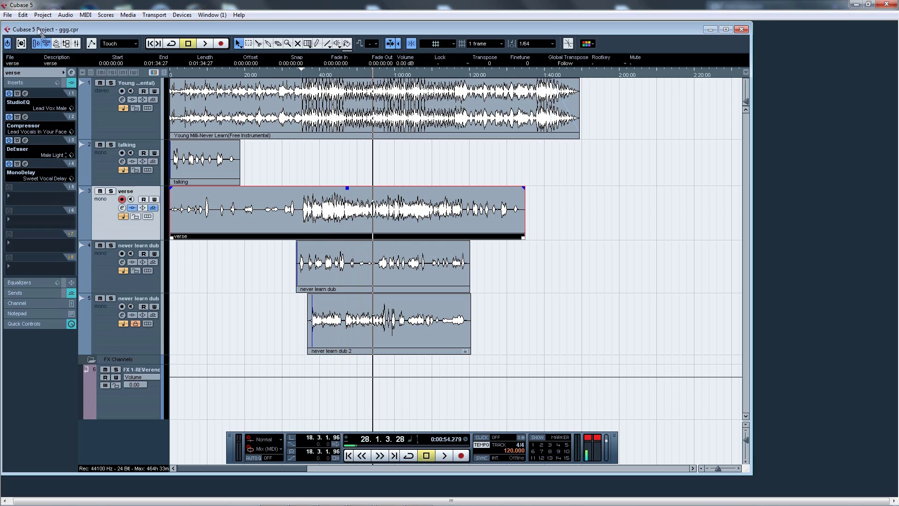
Step: Add a mono FX channel track using the REVerence reverb
click(40, 16)
mouse_move(56, 27)
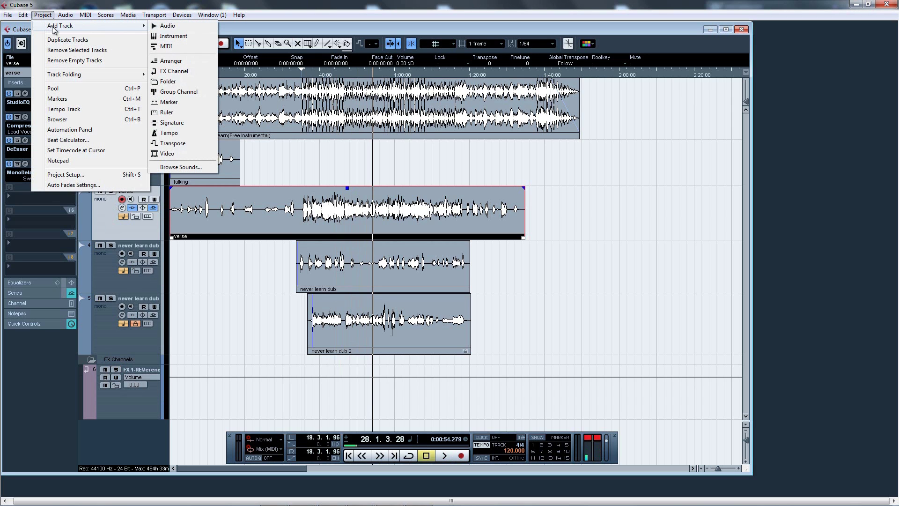
click(178, 70)
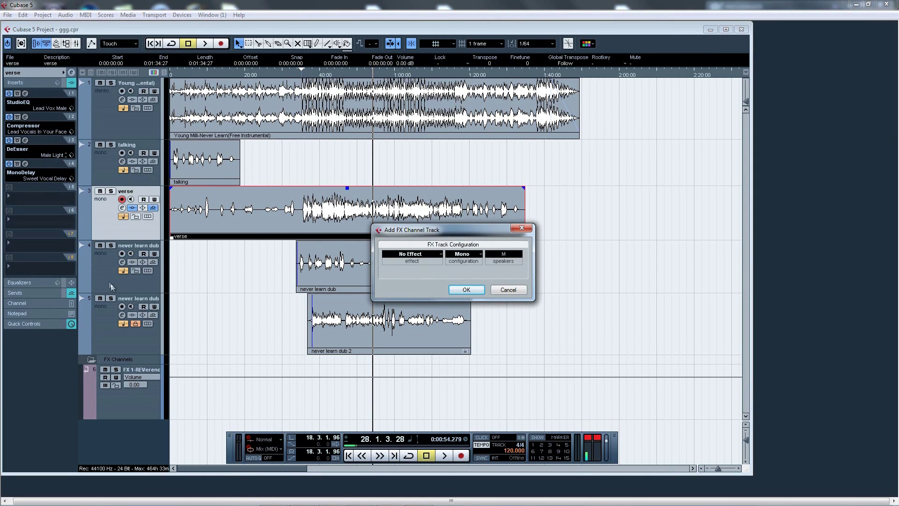
click(406, 258)
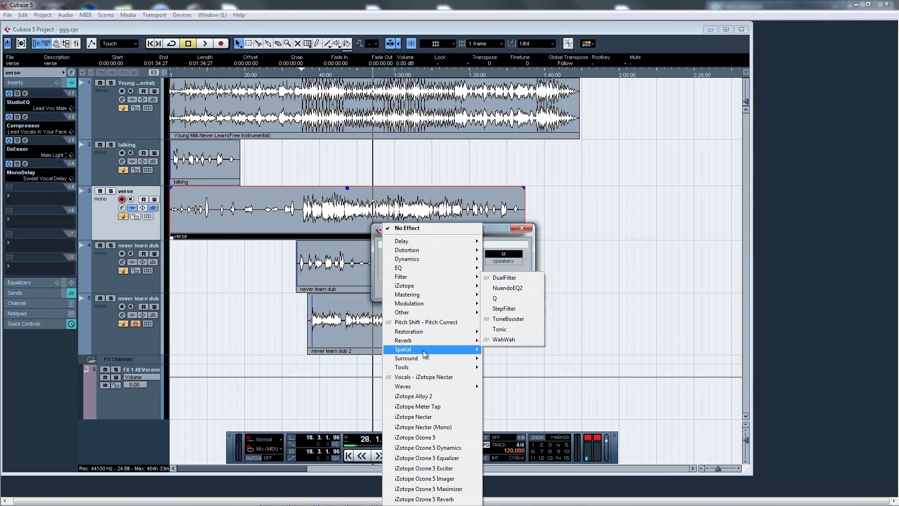
mouse_move(424, 341)
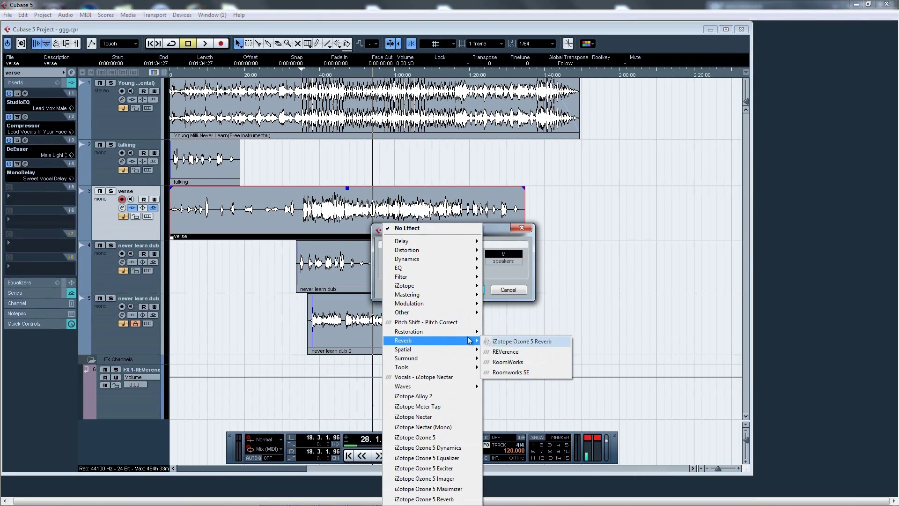
click(515, 352)
click(466, 290)
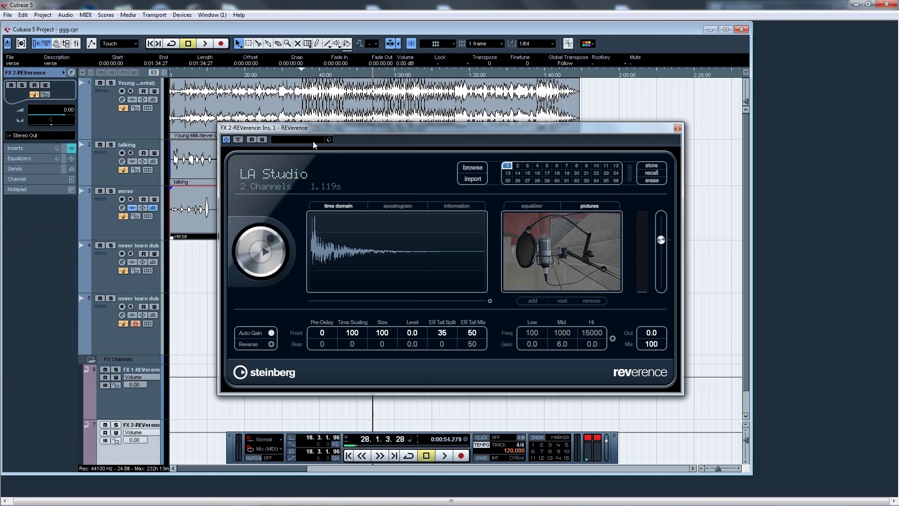
click(313, 140)
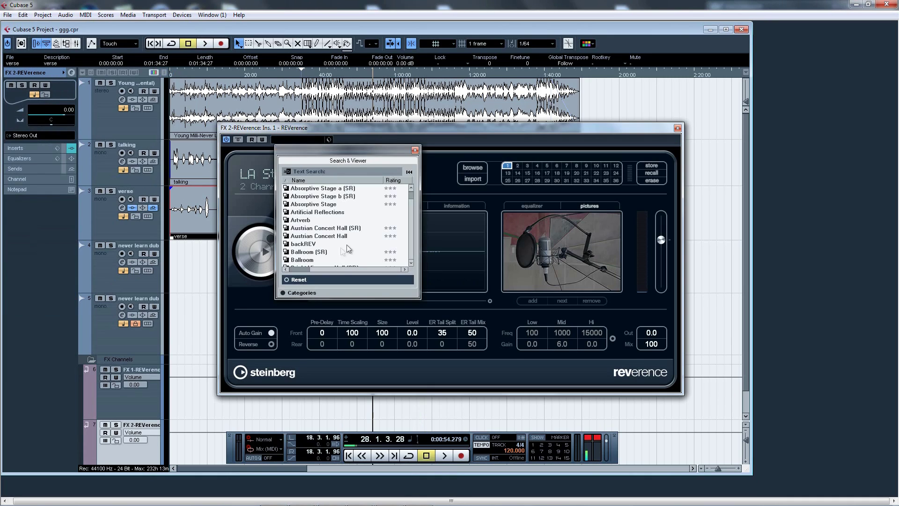
click(415, 151)
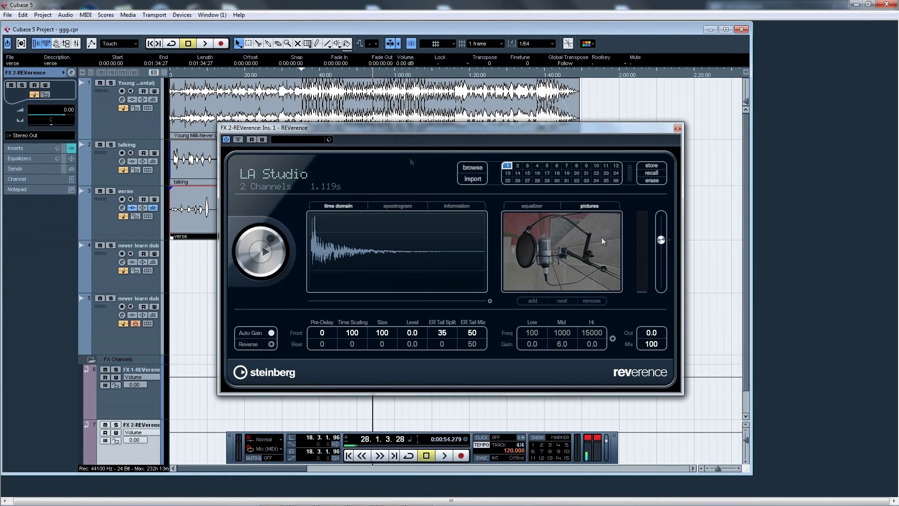
Step: Set the REVerence mix on the second FX channel to 15 and close the plug-in
click(654, 345)
text(15)
click(678, 128)
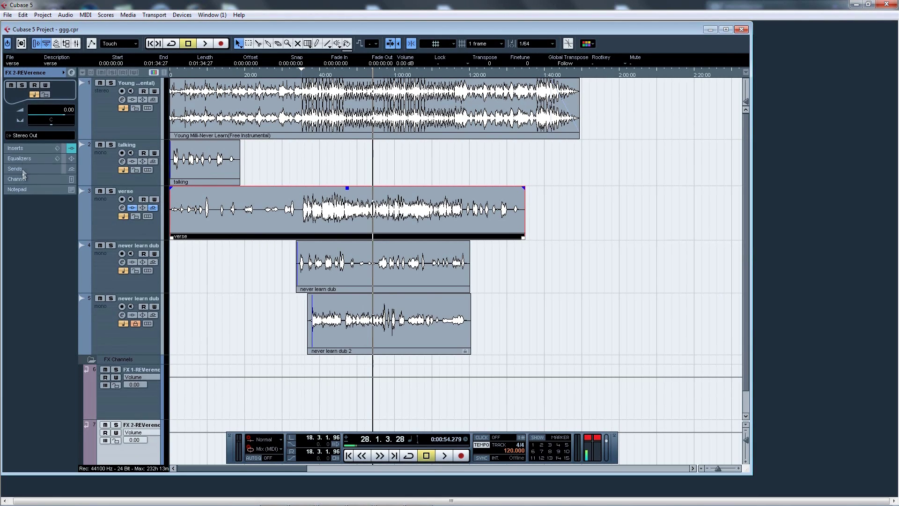
Step: Route the verse track's first send to FX 2-REVerence, toggling the send off and back on
click(110, 223)
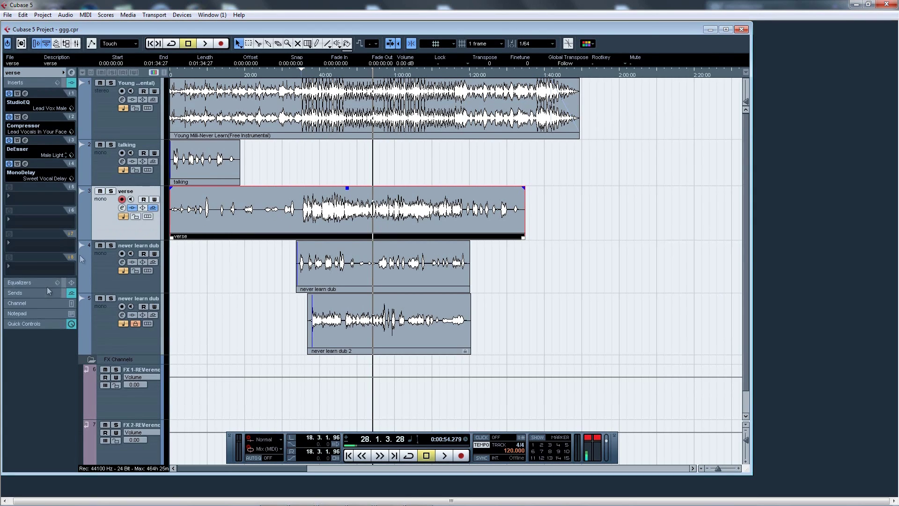
click(35, 293)
click(13, 128)
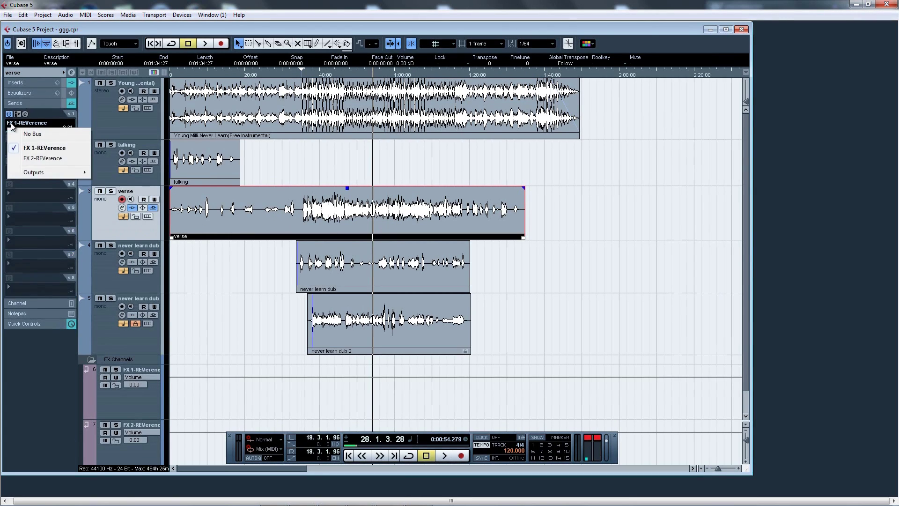
click(33, 158)
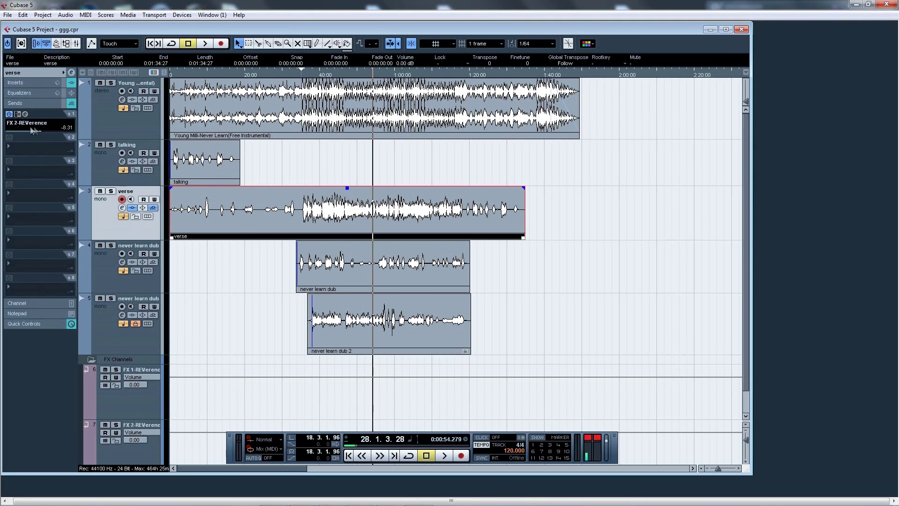
click(9, 114)
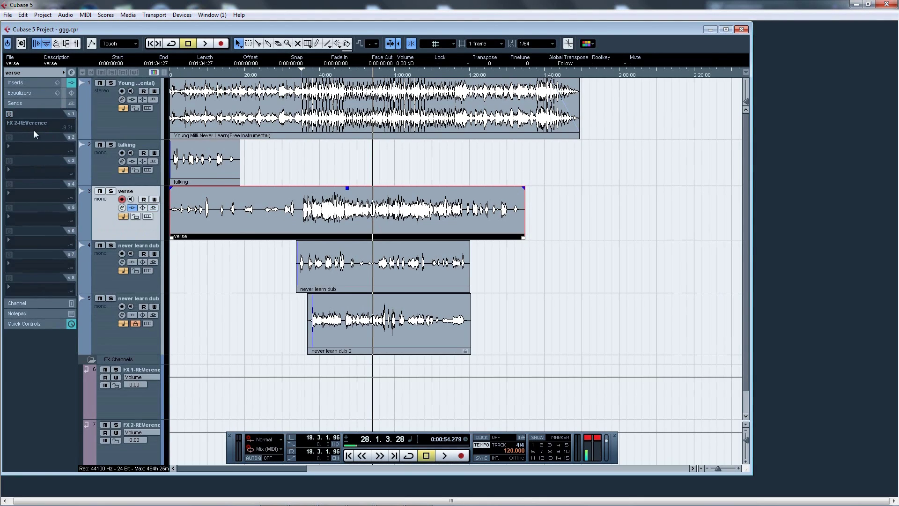
click(9, 114)
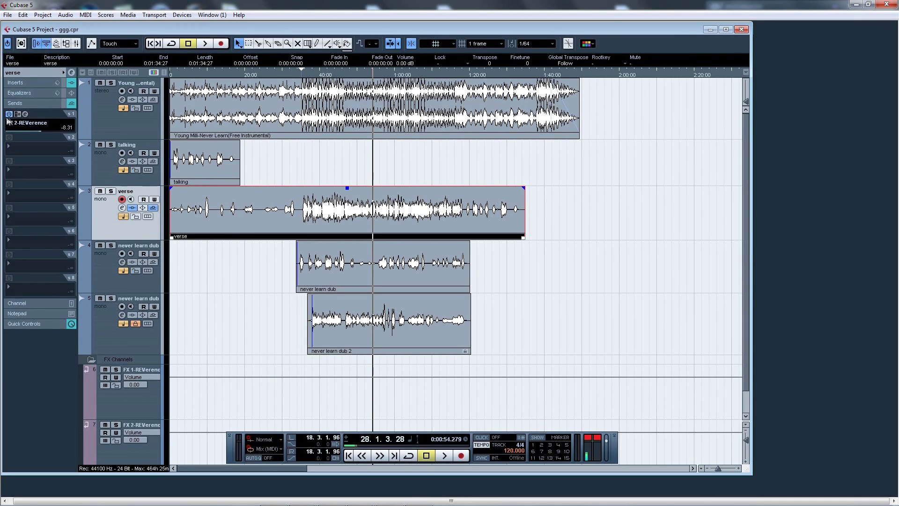
Step: Solo the verse track, play it from about 35 seconds, set its FX 2-REVerence send level to about -9.06, and stop playback
mouse_move(42, 130)
mouse_down()
mouse_move(3, 131)
mouse_move(39, 132)
mouse_up()
click(111, 191)
click(303, 77)
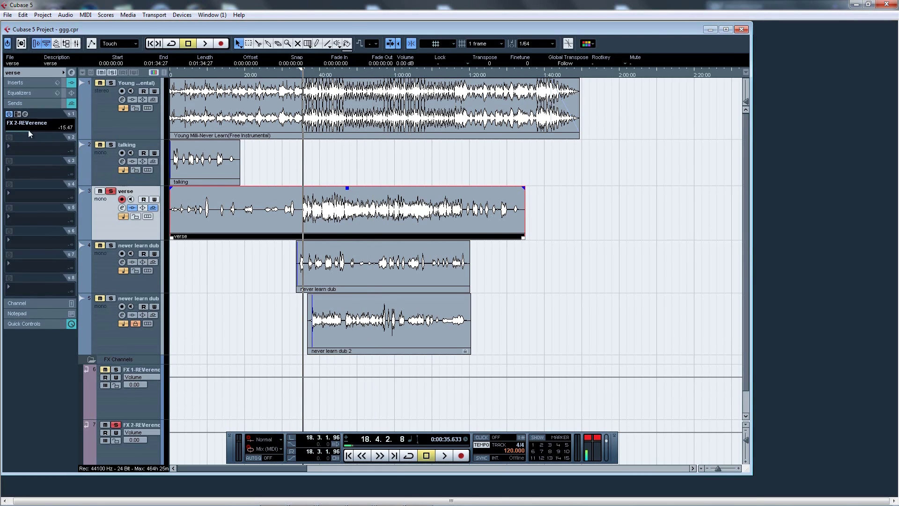
drag(28, 130, 34, 128)
key(space)
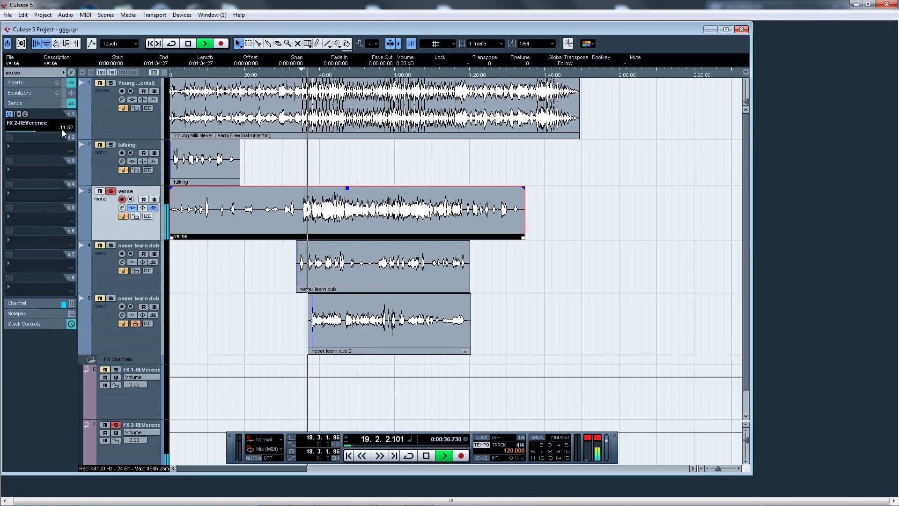
click(63, 131)
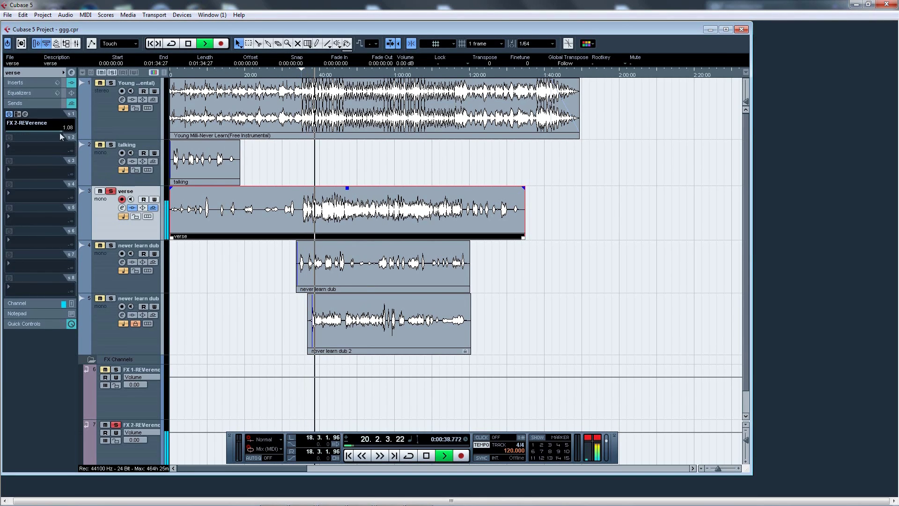
click(40, 133)
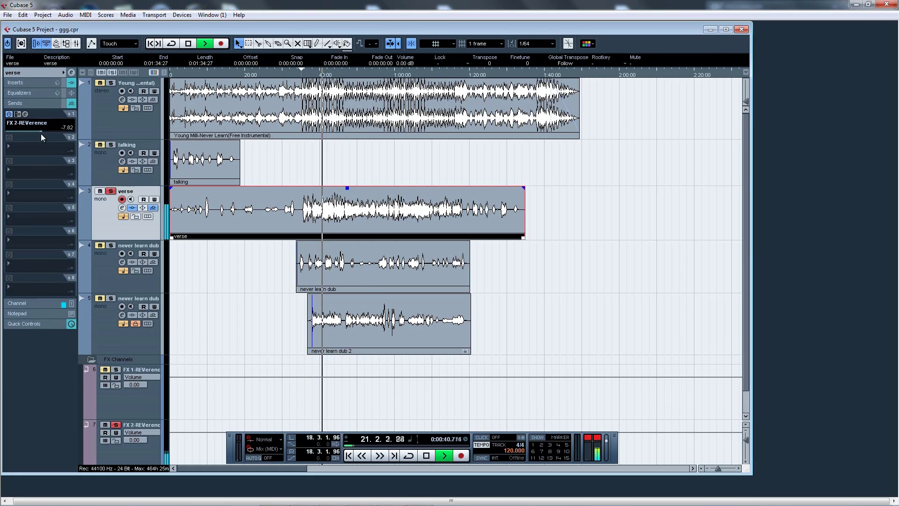
click(39, 135)
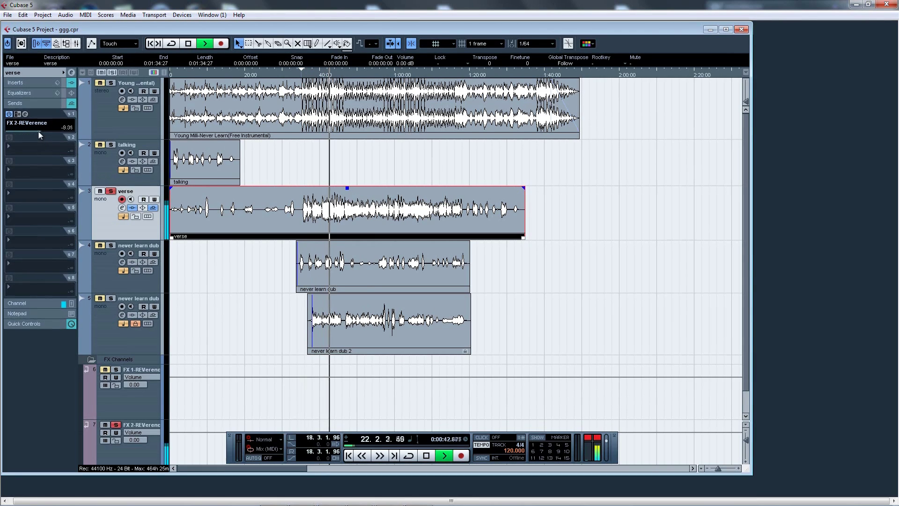
key(space)
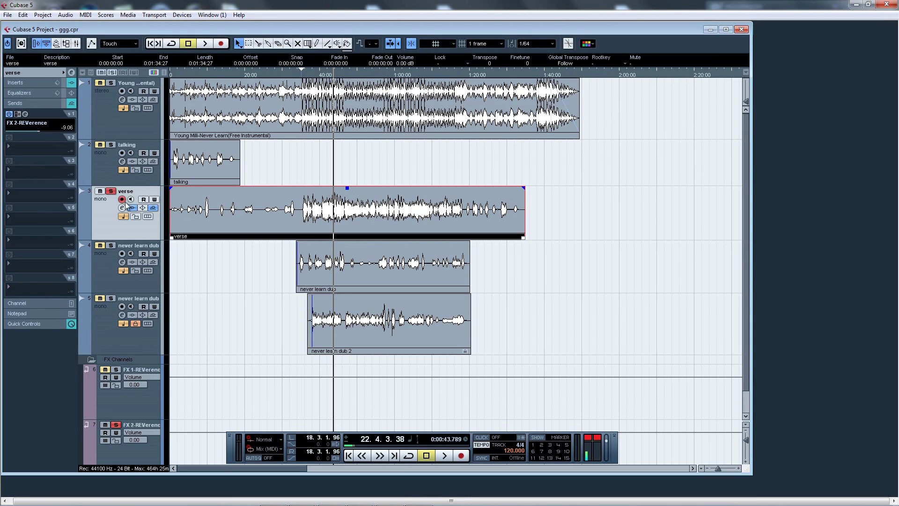
Step: Unsolo the verse track, play the full mix while bypassing its MonoDelay, and remove that delay from the fourth insert slot
key(s)
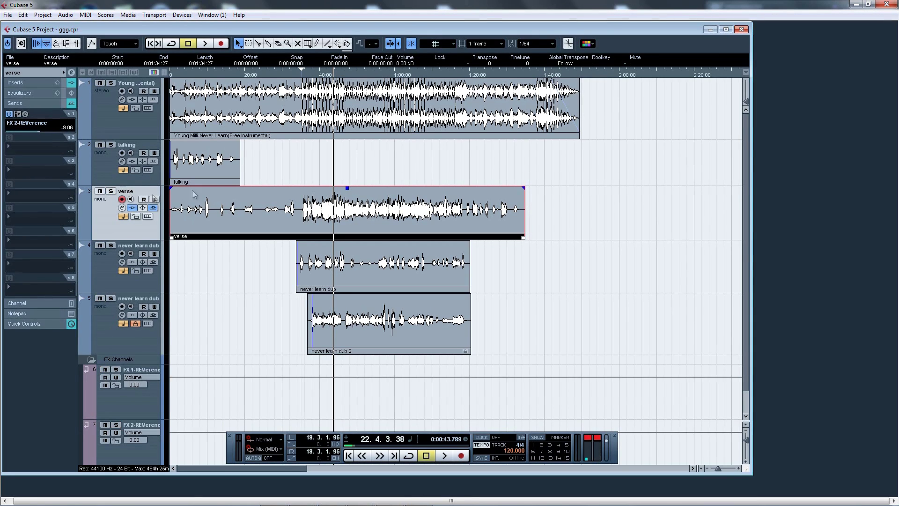
key(space)
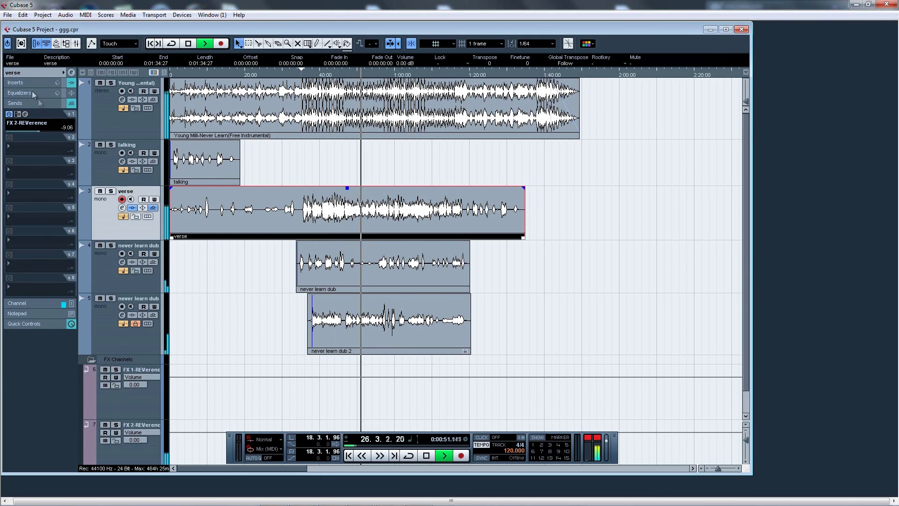
click(24, 81)
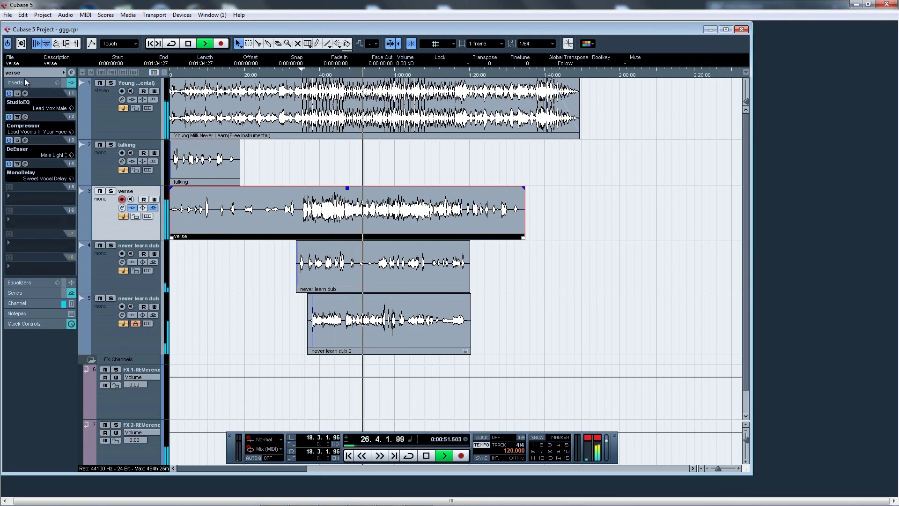
click(8, 164)
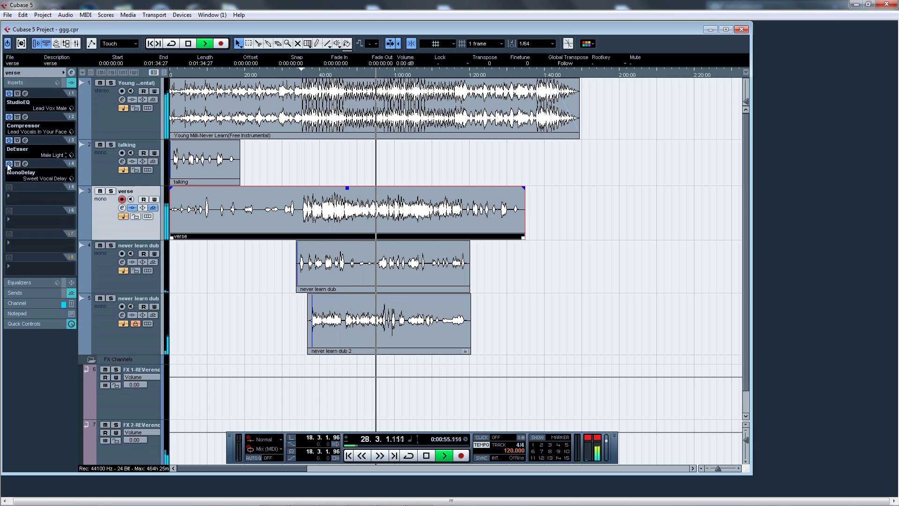
click(8, 164)
key(space)
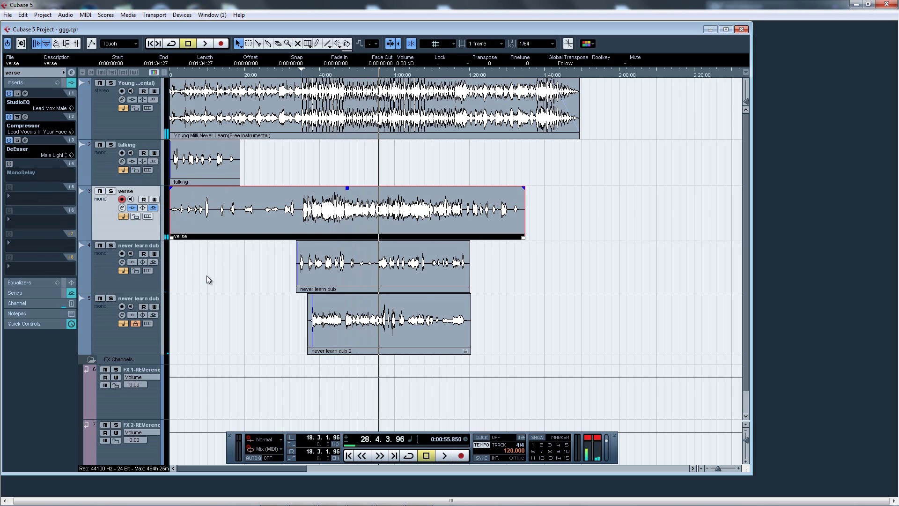
click(26, 174)
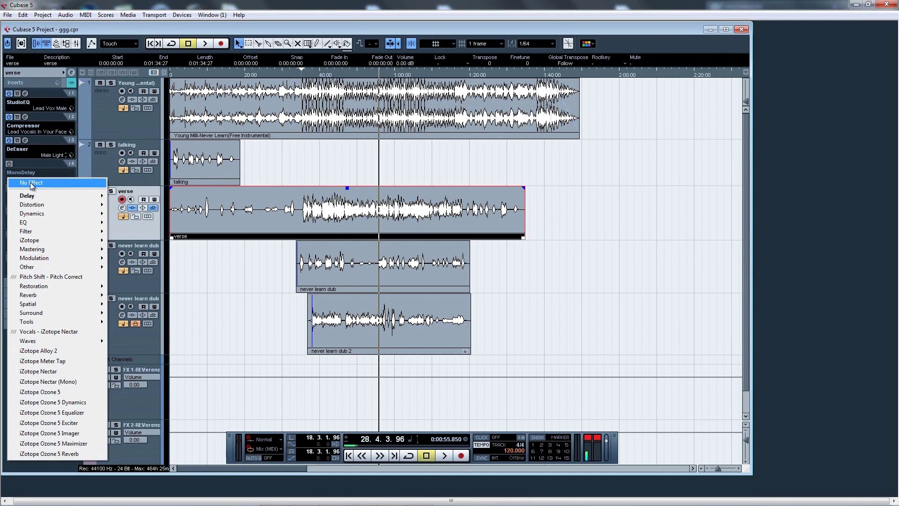
click(32, 184)
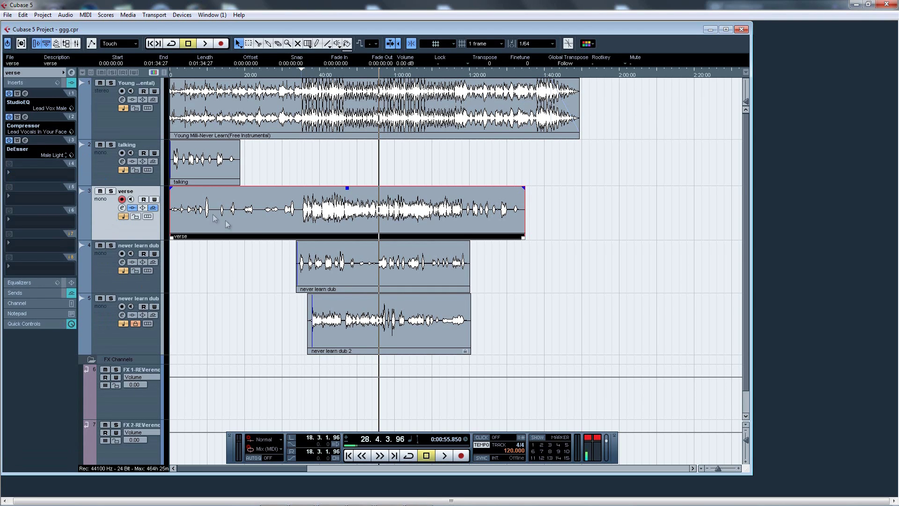
Step: Open the talking clip in the Sample Editor and silence the gaps just before bar 3 and between bars 3 and 4
click(105, 170)
double_click(181, 168)
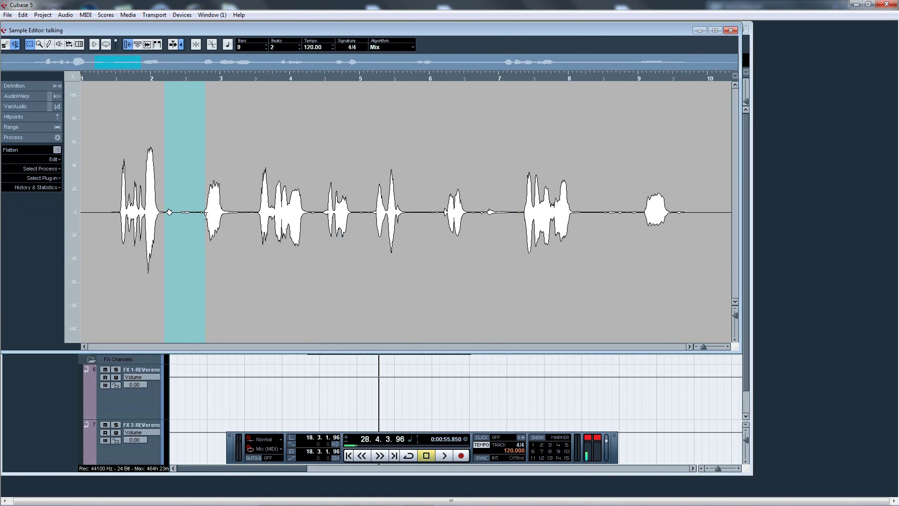
click(45, 169)
click(41, 304)
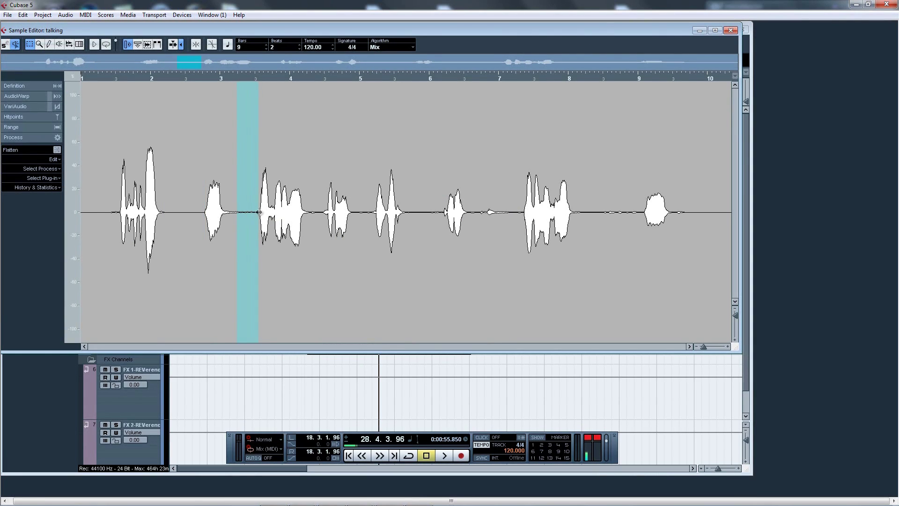
click(45, 179)
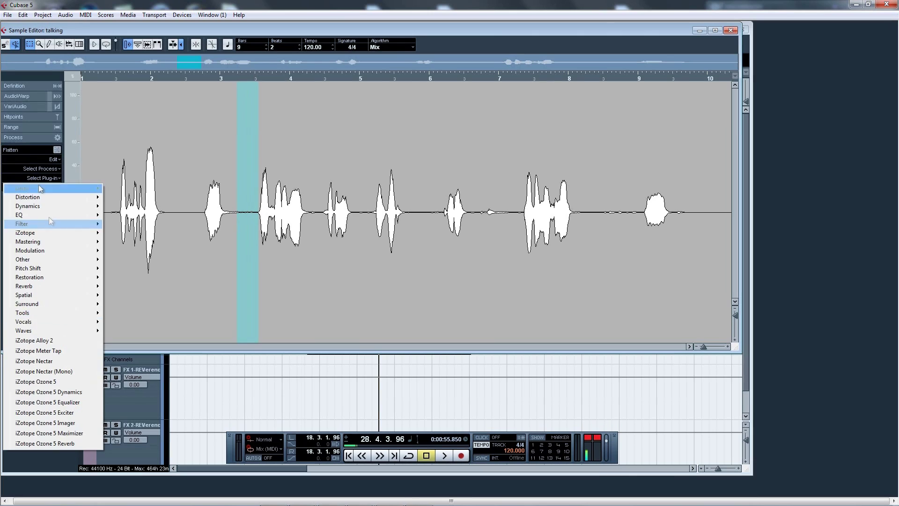
click(36, 169)
click(41, 310)
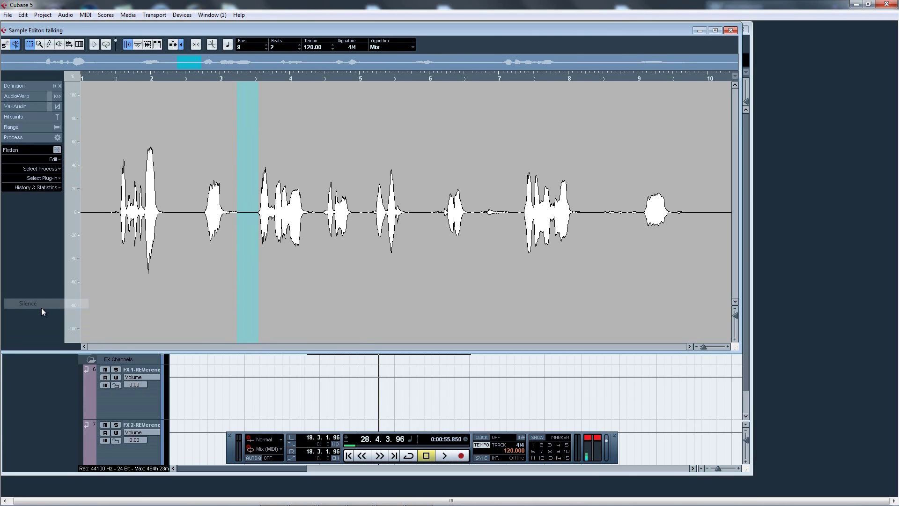
Step: Silence the talking clip's short gap between bars 4 and 4.5 and the next gap around bar 5
drag(312, 209, 318, 212)
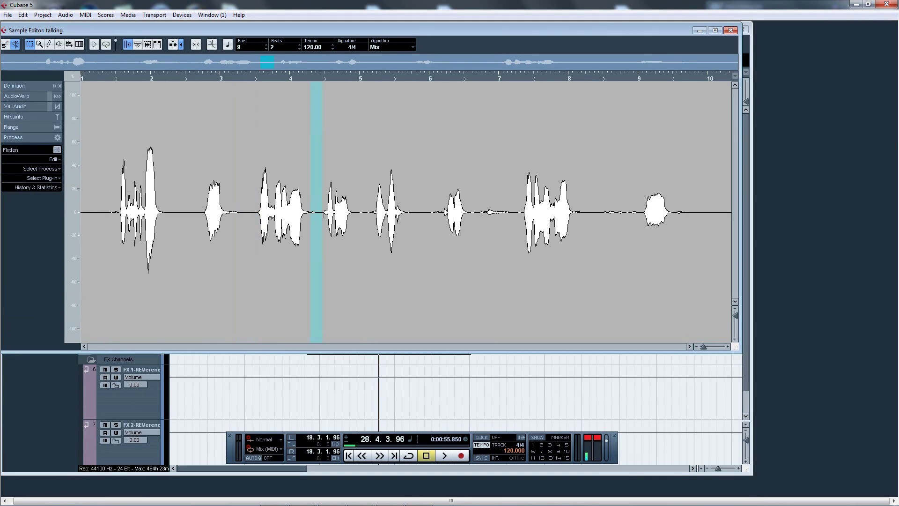
click(45, 169)
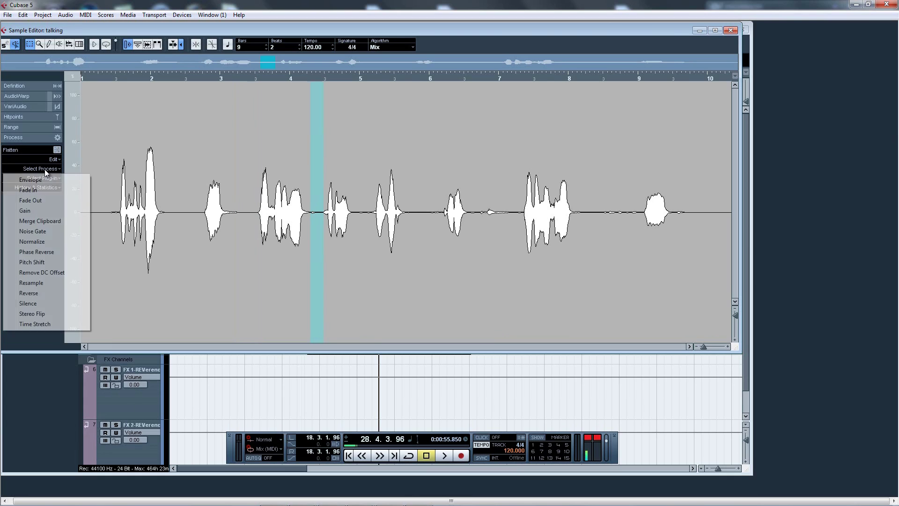
click(41, 305)
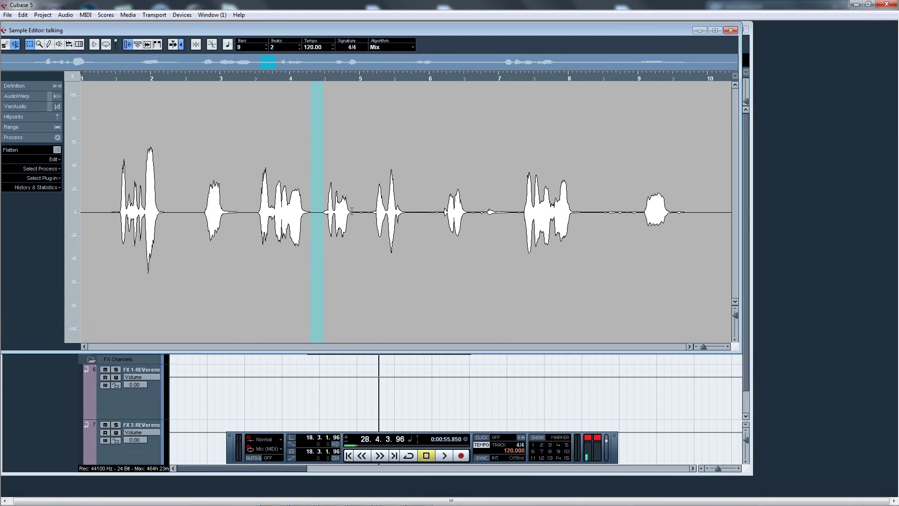
click(45, 168)
click(39, 305)
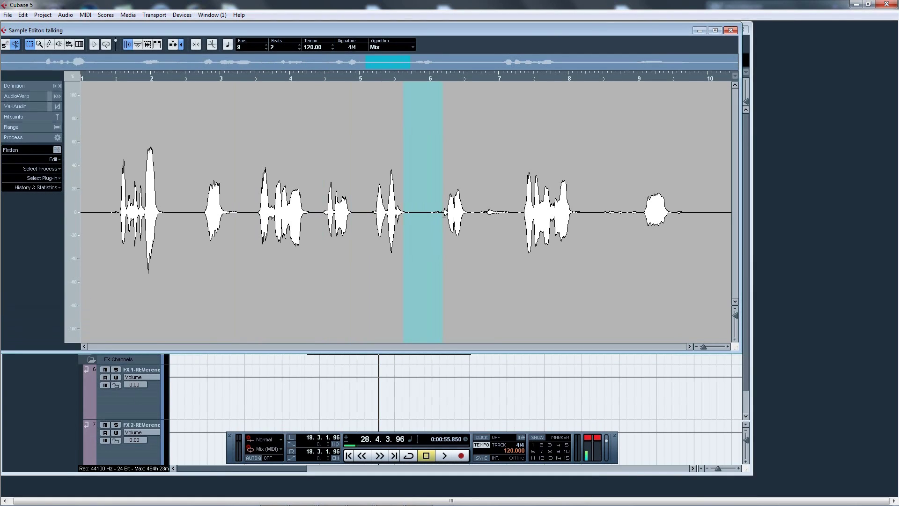
Step: Silence the talking clip's gaps between bars 5.5 and 6 and between bars 8 and 9, and close the Sample Editor
click(47, 169)
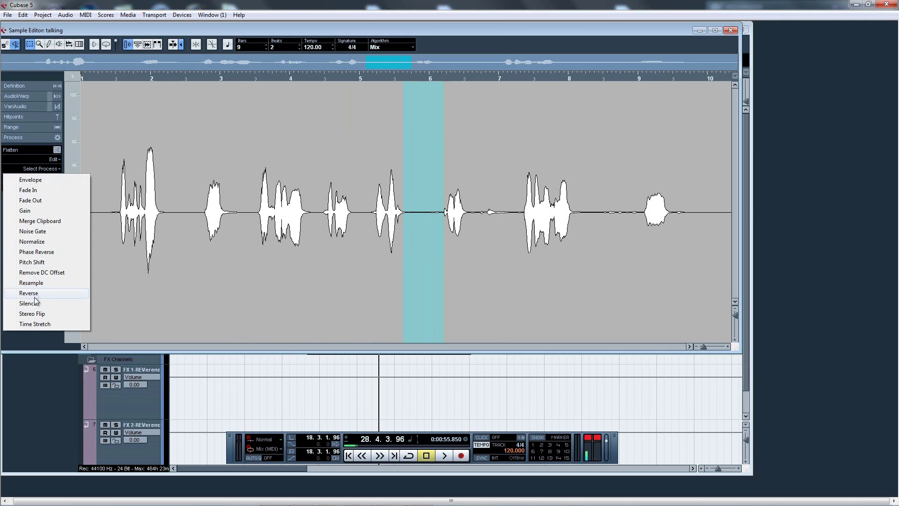
click(28, 304)
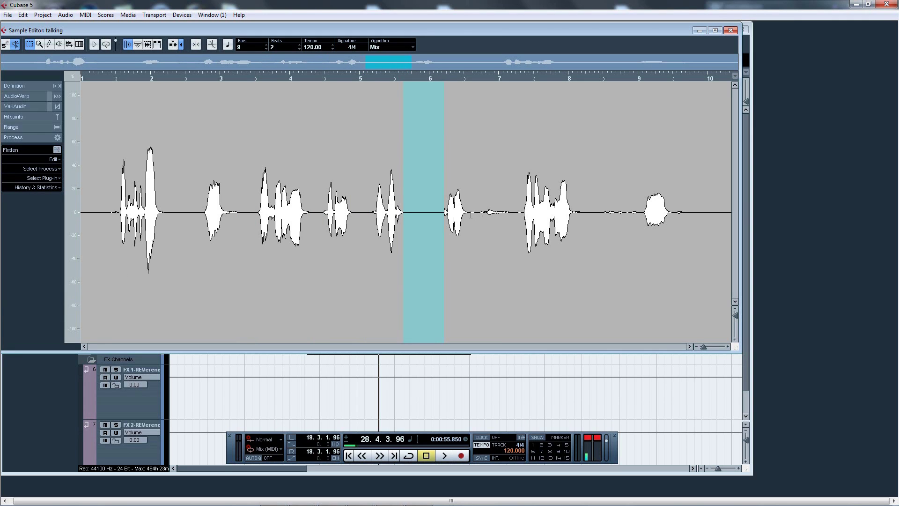
drag(580, 209, 627, 213)
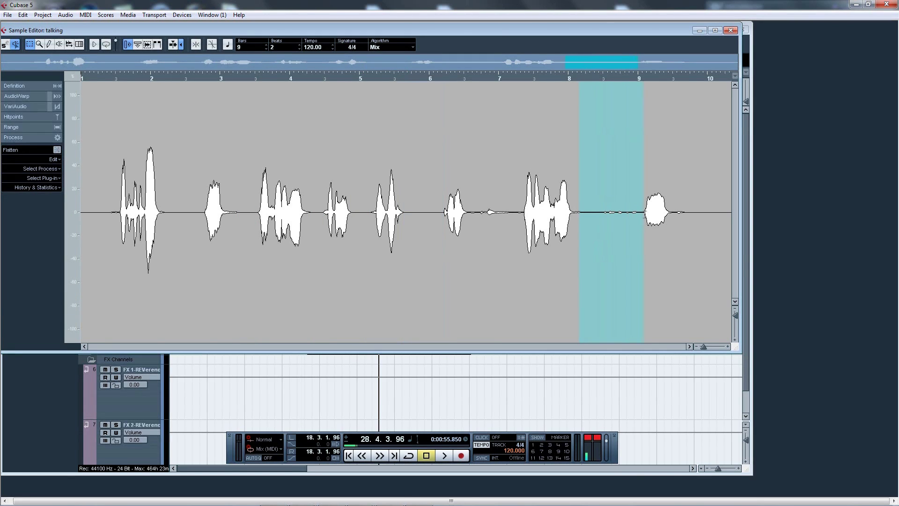
click(43, 169)
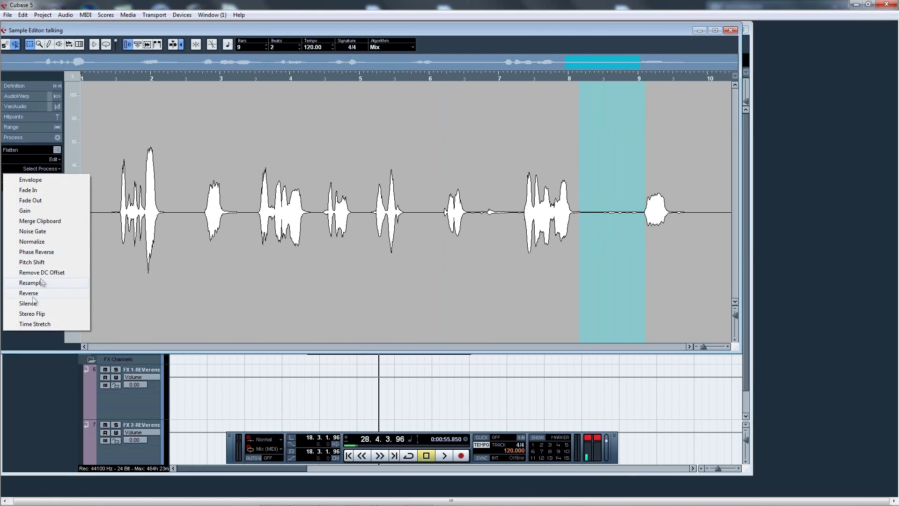
click(37, 304)
drag(691, 213, 801, 220)
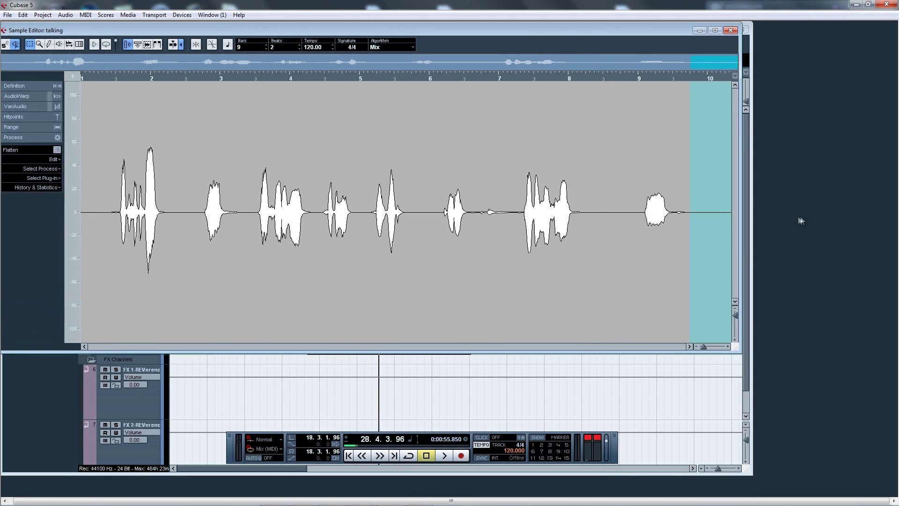
click(730, 30)
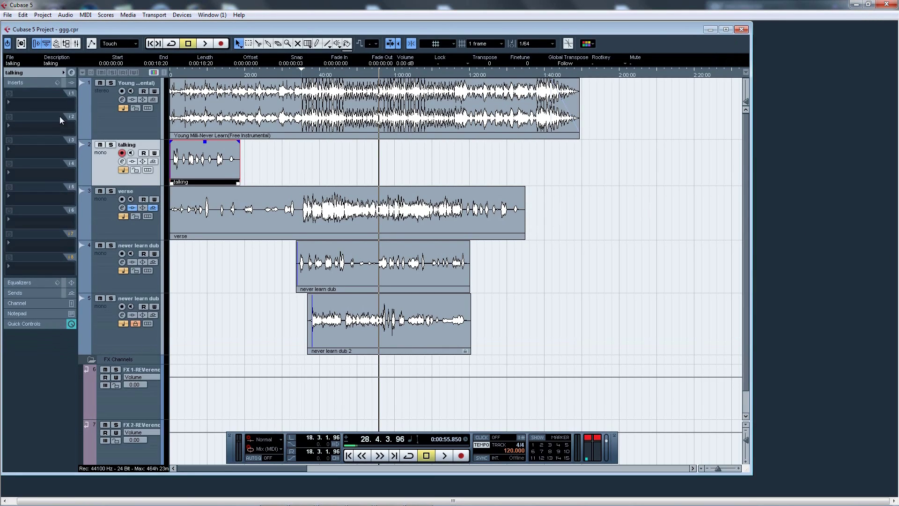
click(109, 221)
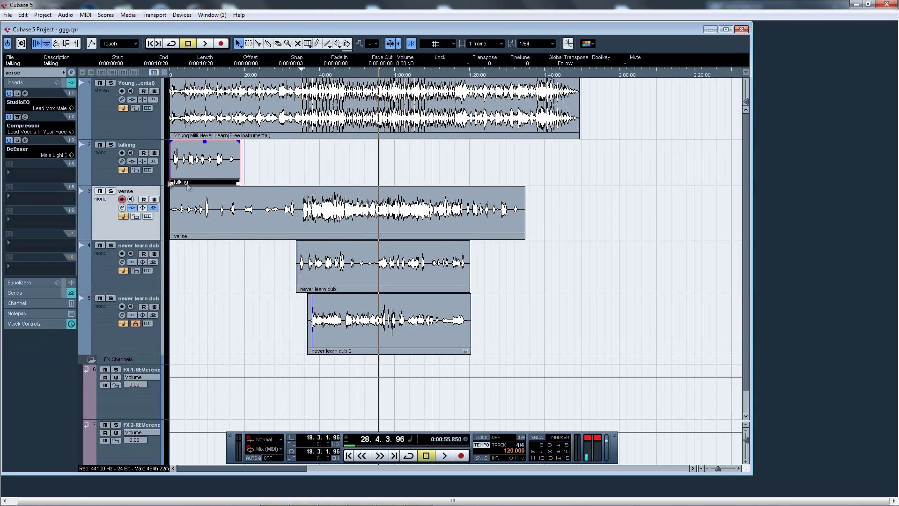
click(97, 166)
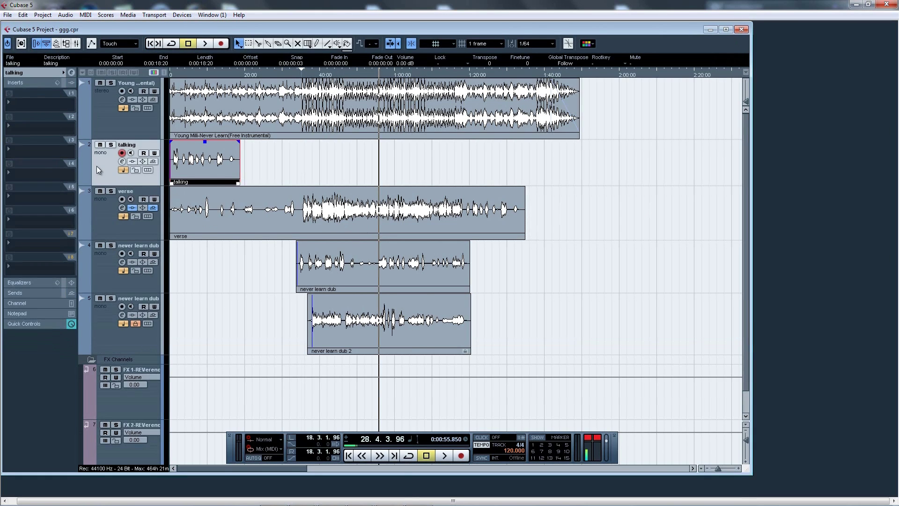
click(31, 108)
click(115, 112)
click(101, 224)
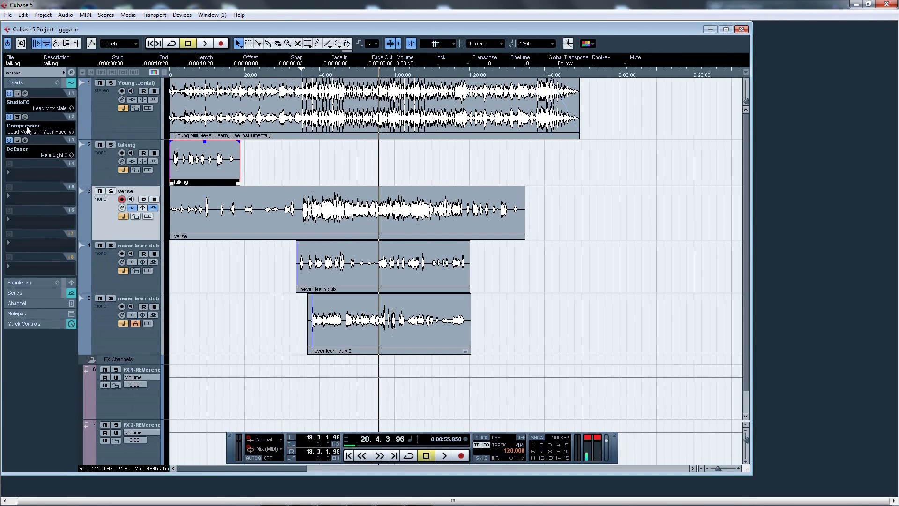
Step: Insert MonoDelay in the talking track's fourth insert slot, load its eco preset, and close the plug-in window
click(103, 171)
click(31, 173)
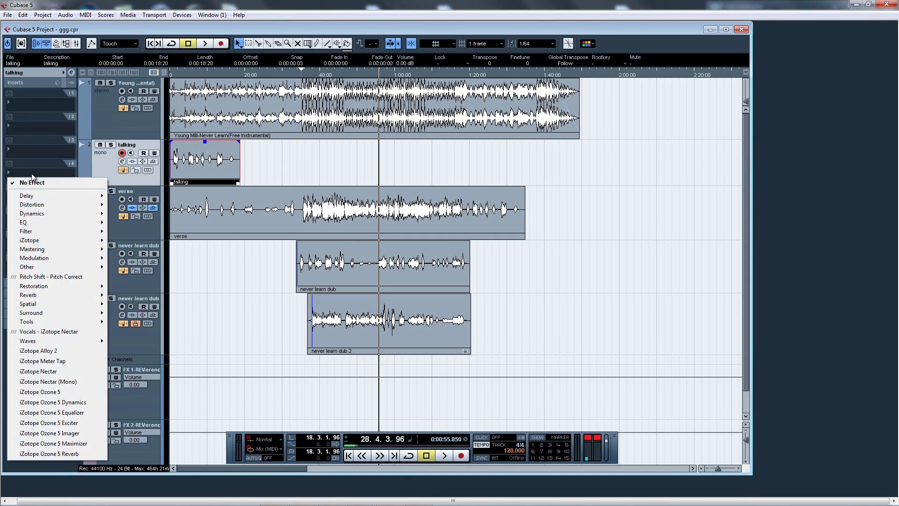
mouse_move(35, 196)
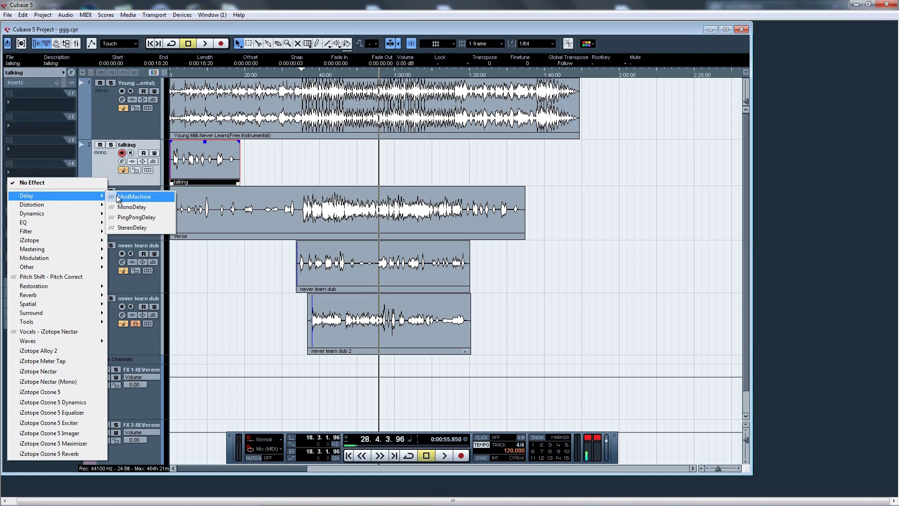
click(132, 206)
click(355, 264)
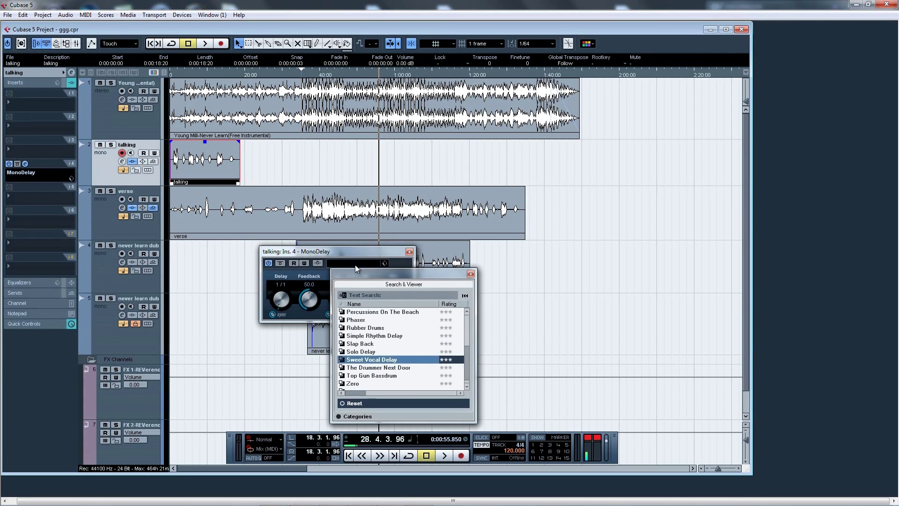
click(401, 386)
scroll(401, 387, down, 1)
double_click(353, 389)
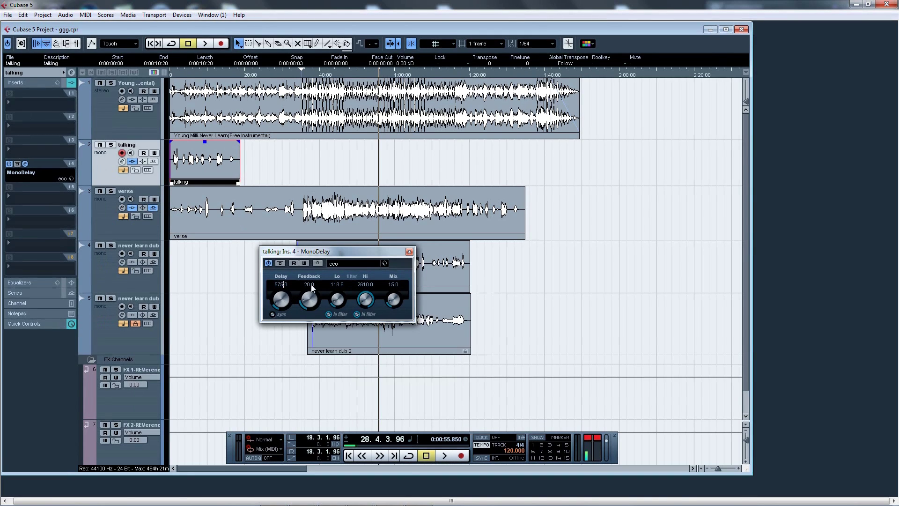
click(368, 286)
click(409, 251)
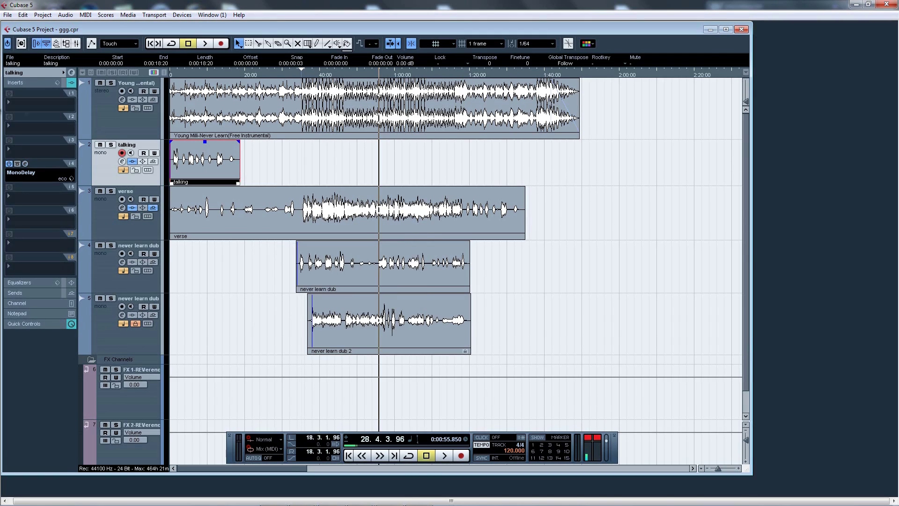
Step: Solo the talking track, play it from the beginning to hear the delay, and return the playhead to the start
click(111, 145)
click(174, 75)
click(205, 44)
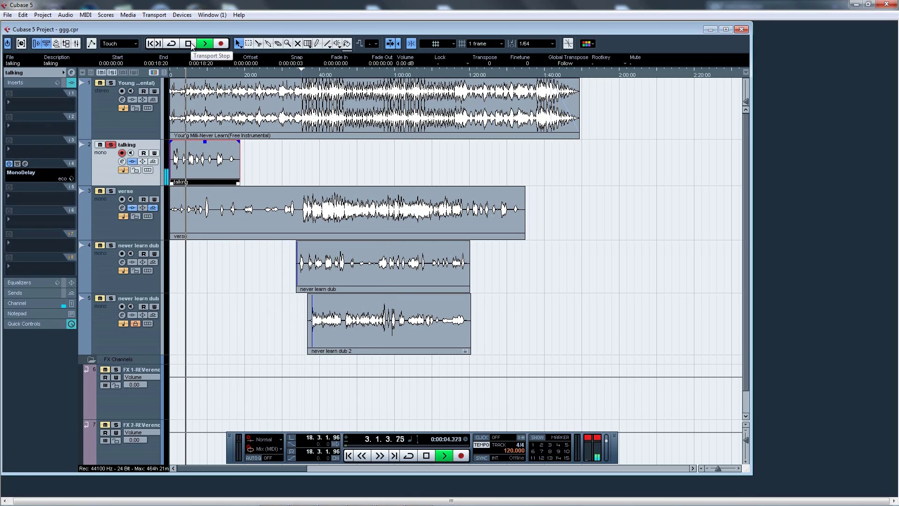
click(190, 44)
click(151, 44)
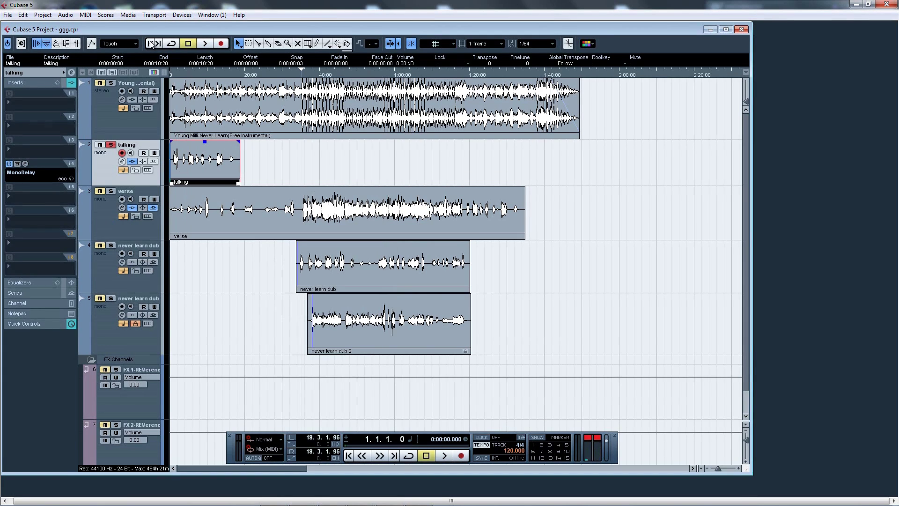
Step: Insert StudioEQ in the first insert slot of the never learn dub track and load the Backing Vox Male preset
click(105, 275)
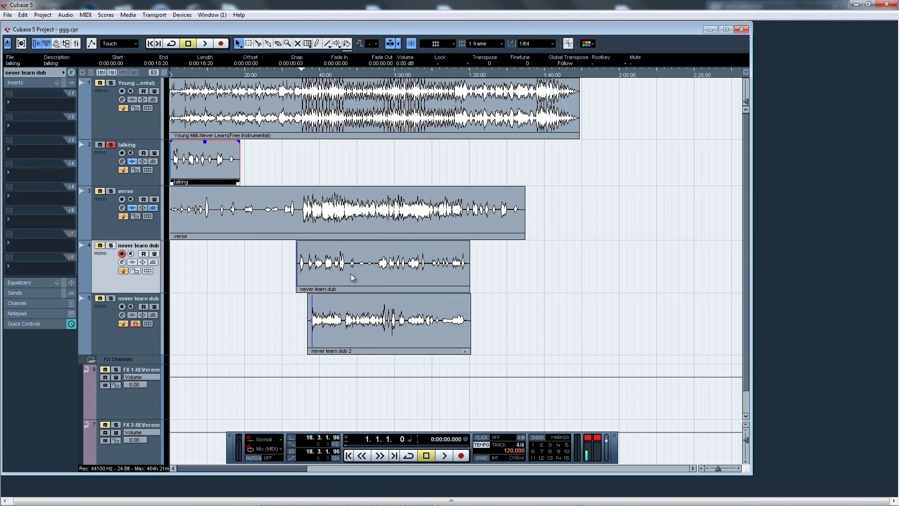
click(121, 227)
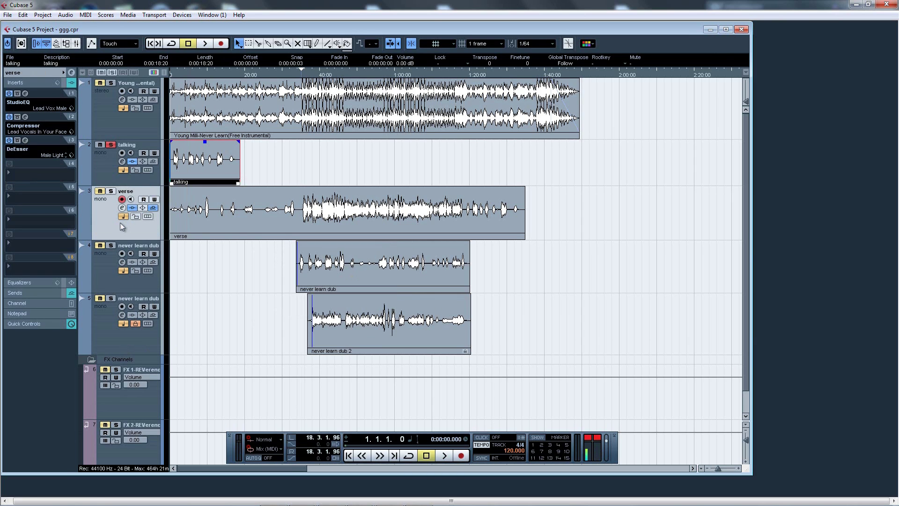
click(120, 284)
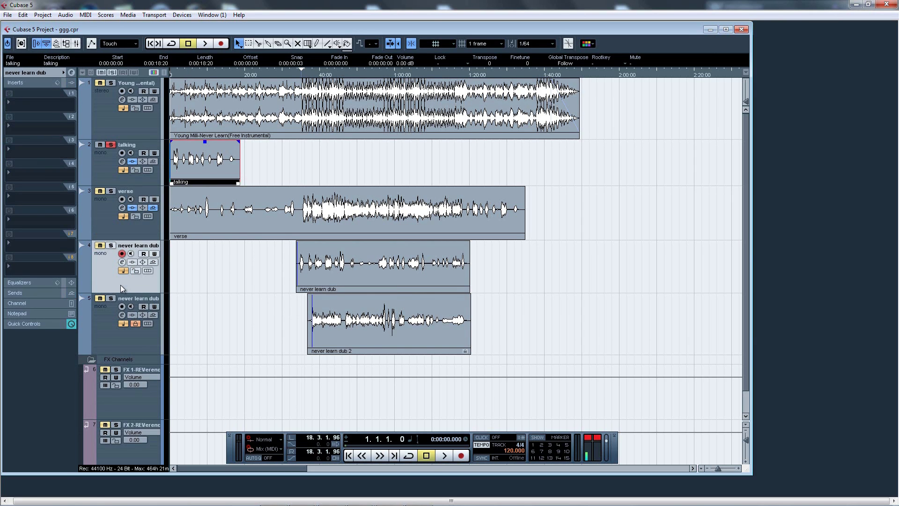
click(21, 107)
mouse_move(40, 152)
click(136, 184)
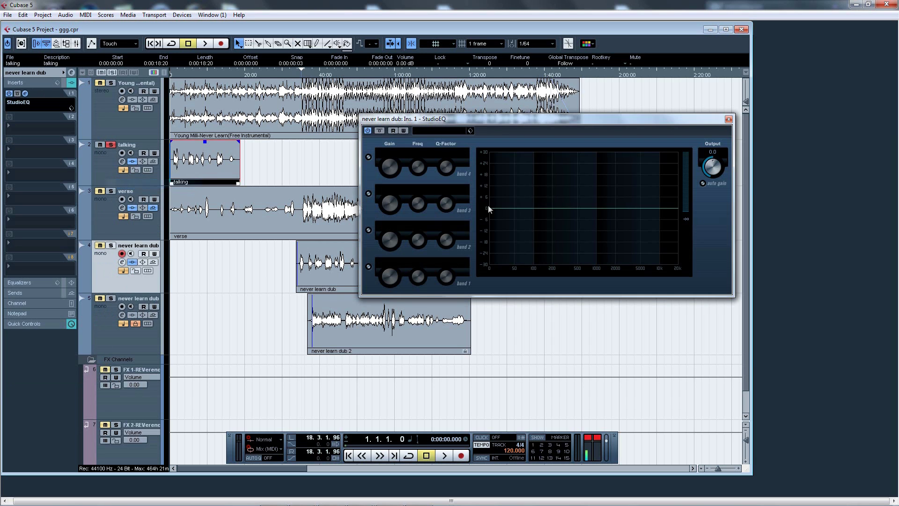
click(464, 131)
drag(556, 227, 548, 184)
double_click(468, 204)
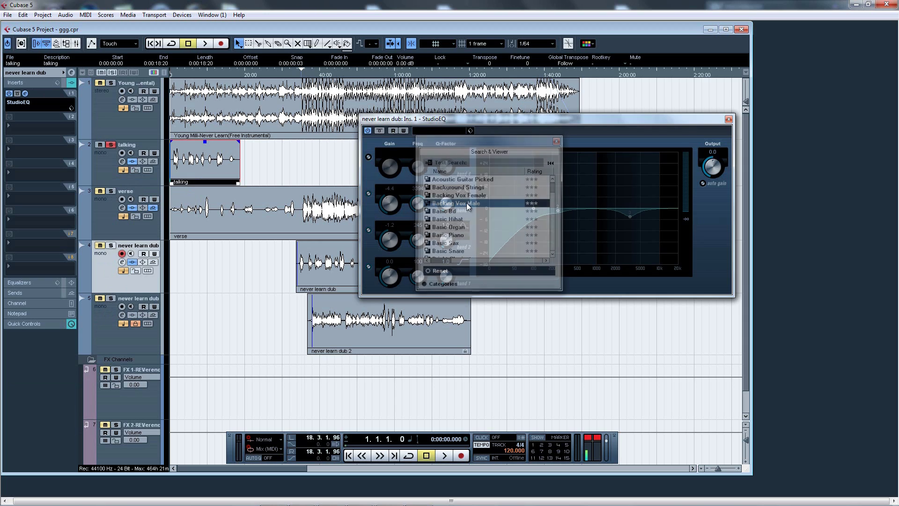
Step: Set the dub EQ's band 1 frequency to 86 and its band 2 frequency to 247
click(418, 261)
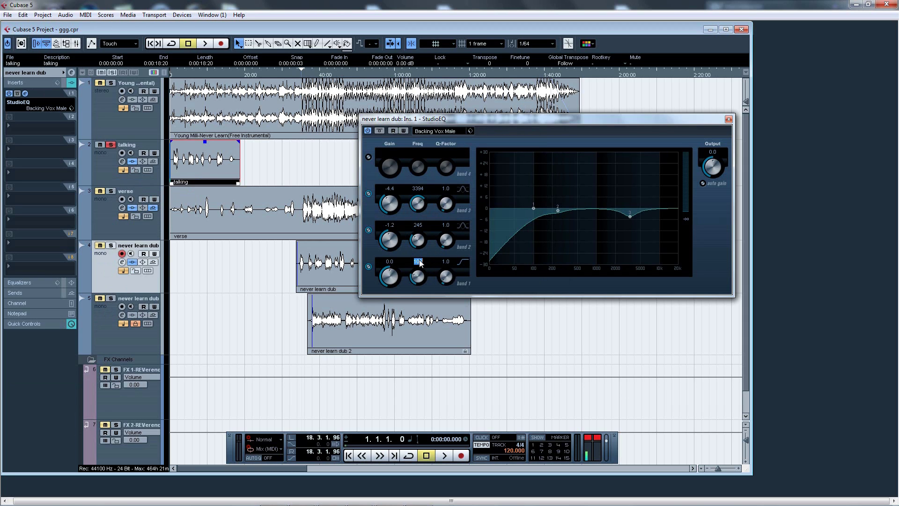
text(86)
key(Return)
click(417, 226)
text(24)
click(394, 226)
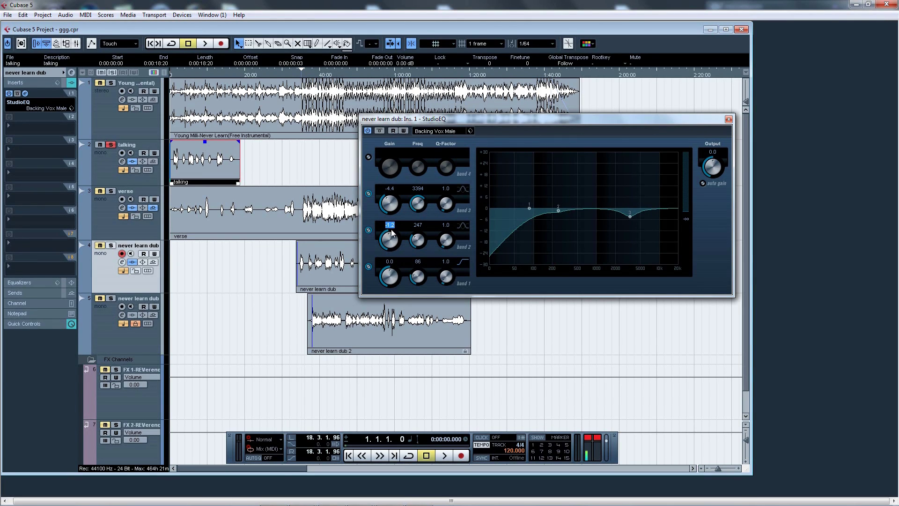
Step: Check the verse track's StudioEQ settings for reference and set the dub EQ's band 2 frequency to 245
click(106, 228)
click(25, 93)
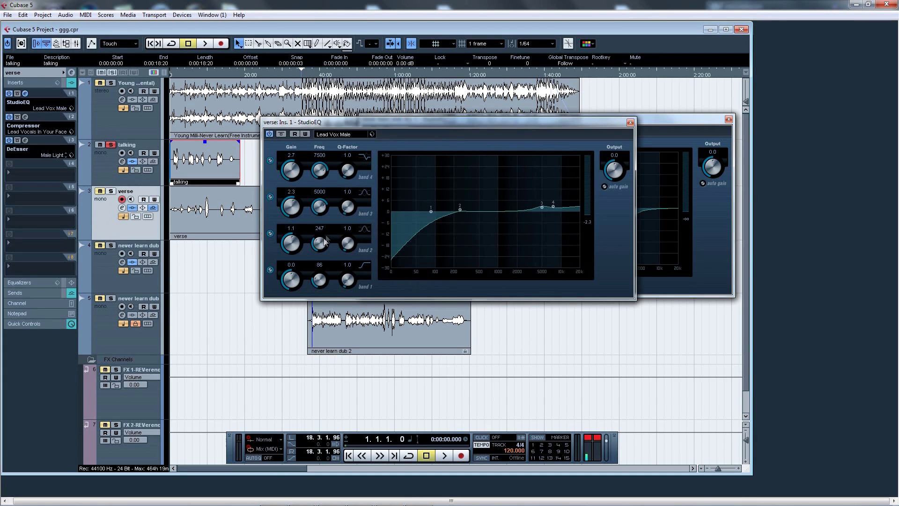
click(630, 122)
click(390, 226)
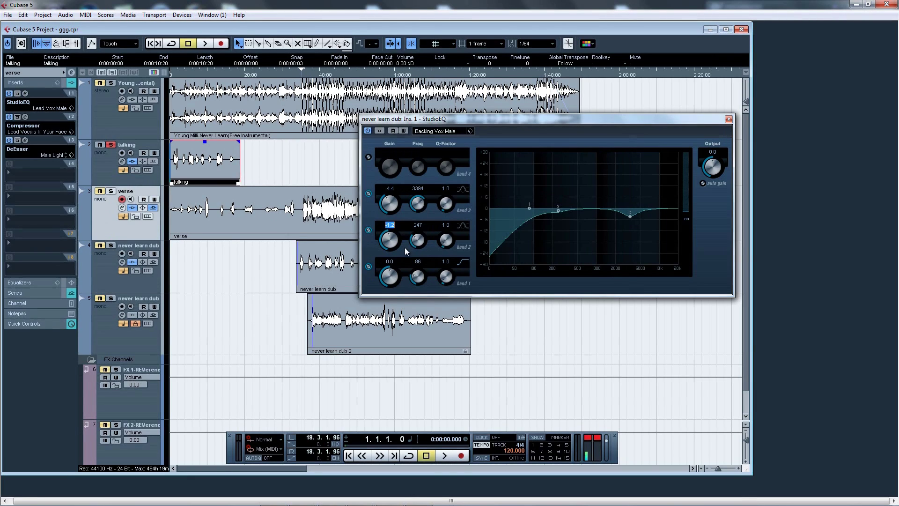
click(417, 225)
text(245)
key(Return)
Step: Set the dub EQ's band 3 frequency to 4750 and gain to -3, and close the plug-in window
click(417, 189)
text(4750)
key(Return)
click(390, 189)
text(-3)
key(Return)
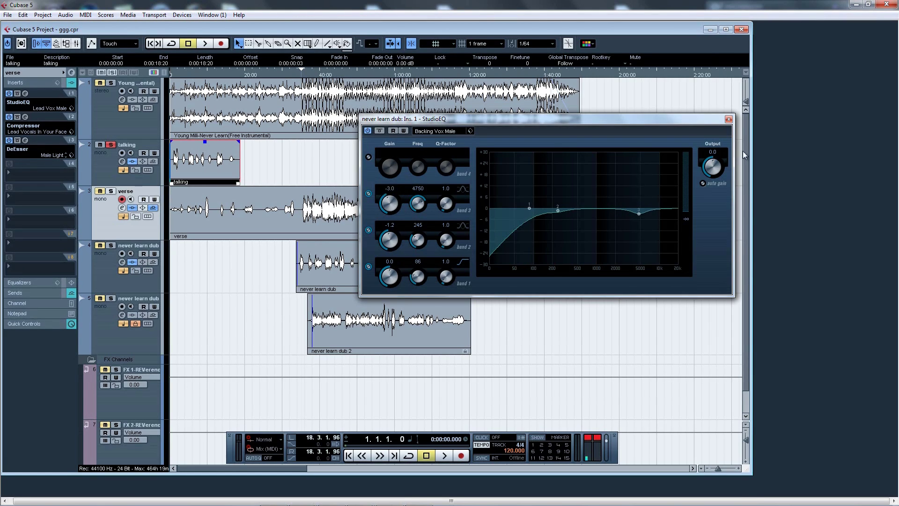
click(728, 120)
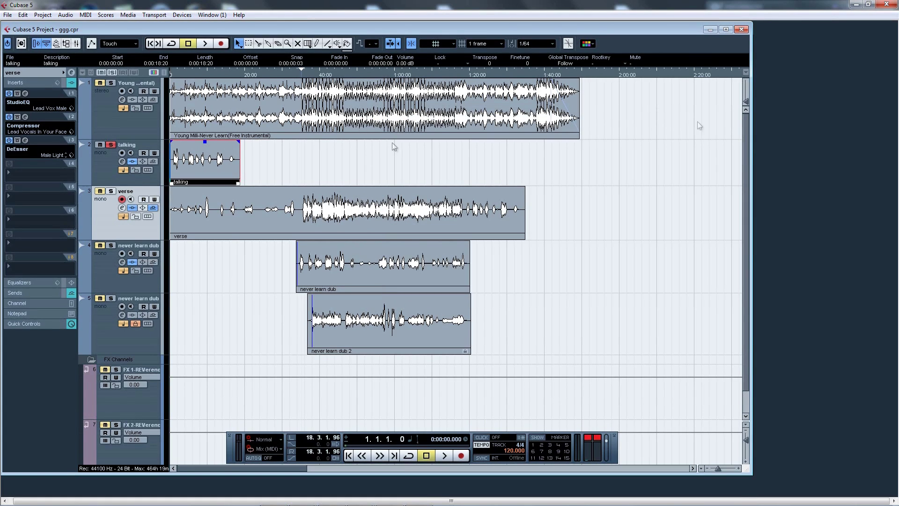
Step: Review the first dub's EQ, and insert StudioEQ with the Backing Vox Male preset in the first slot of never learn dub 2
click(120, 277)
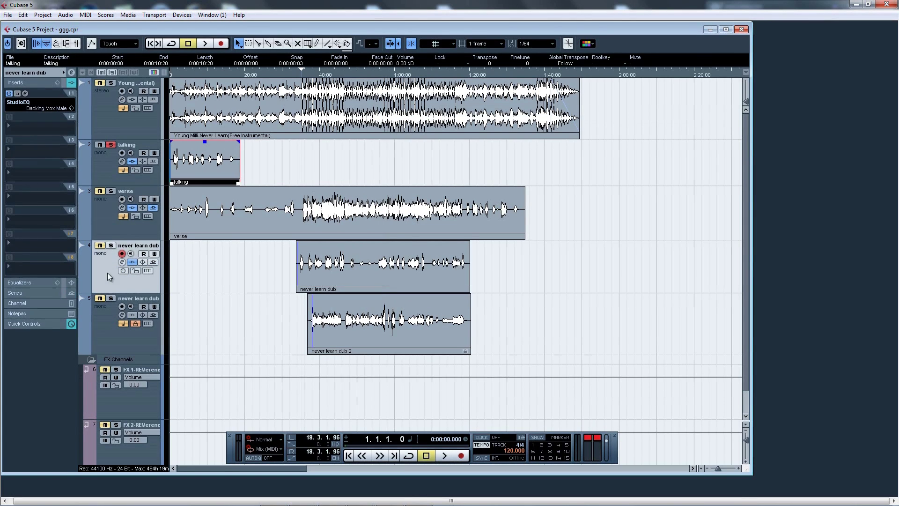
click(25, 93)
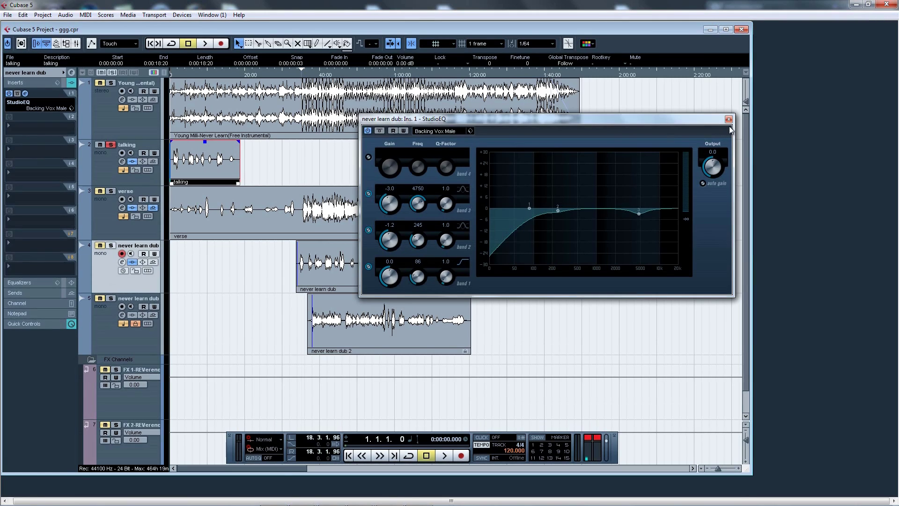
click(96, 343)
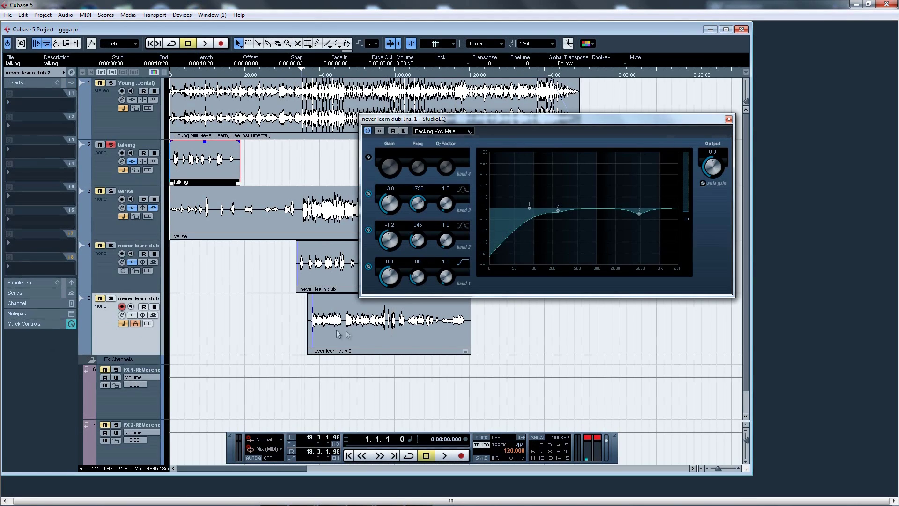
click(729, 119)
click(48, 103)
mouse_move(56, 152)
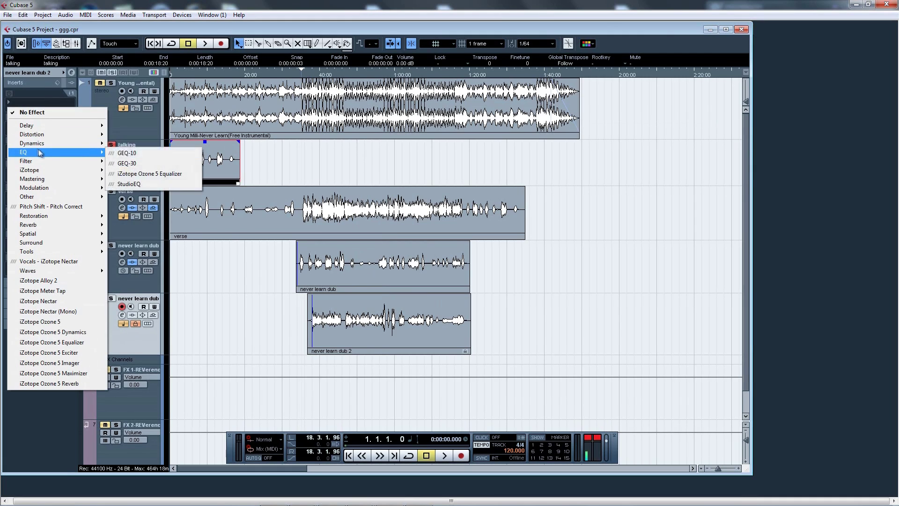
click(157, 183)
click(257, 111)
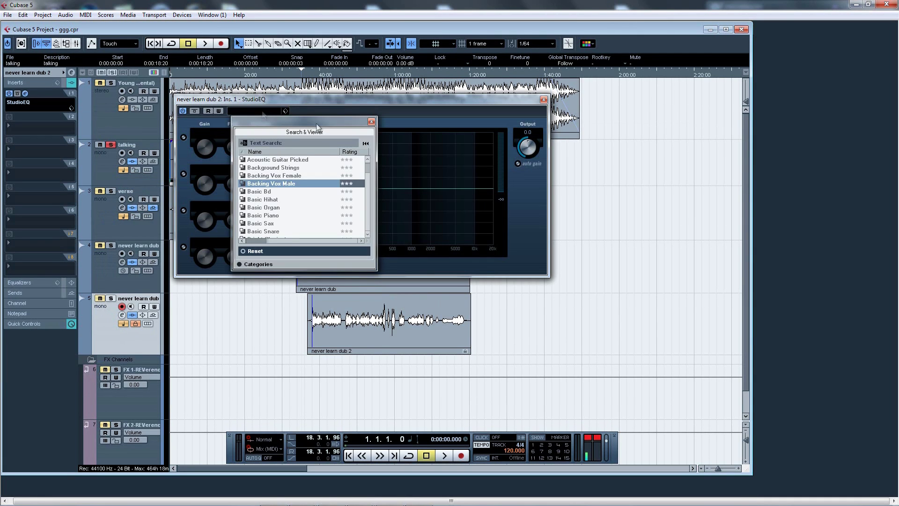
double_click(282, 182)
Step: Set the never learn dub 2 EQ's band 1 frequency to 86 and band 3 frequency to 4750, and close the plug-in
click(234, 243)
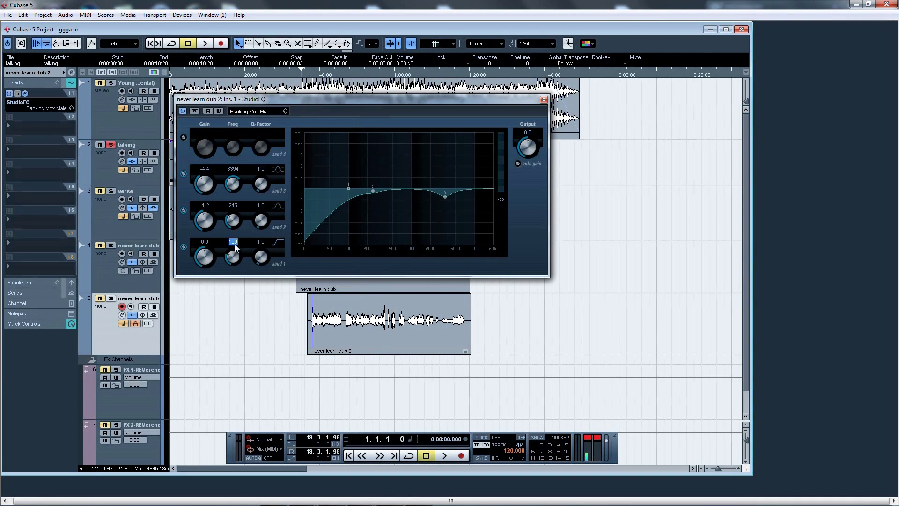
text(86)
key(Return)
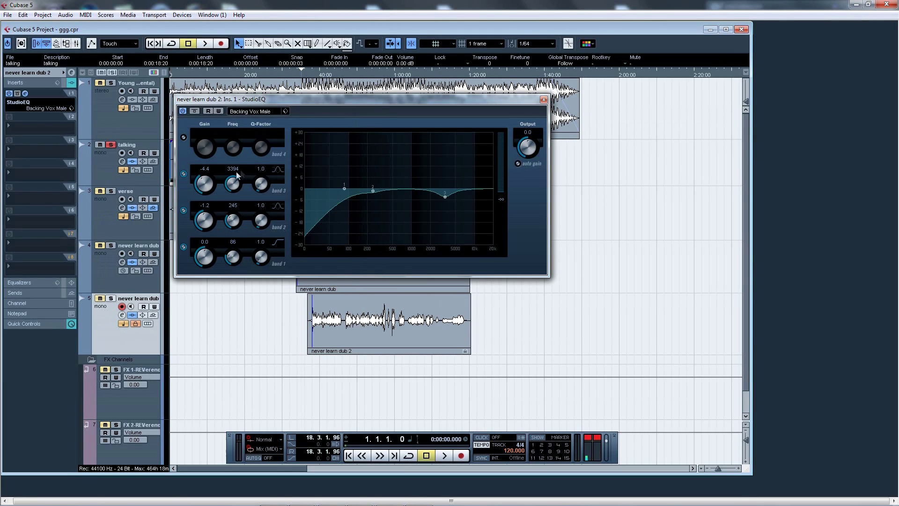
text(4750)
key(Return)
key(Return)
click(543, 99)
Step: Insert Compressor in the second slot of the never learn dub track and load the Lead Vocals In Your Face preset
click(110, 273)
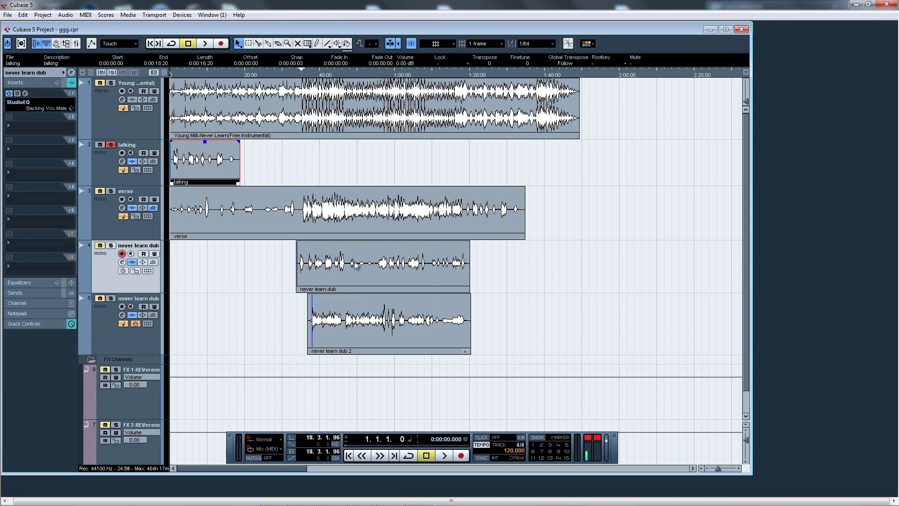
click(21, 126)
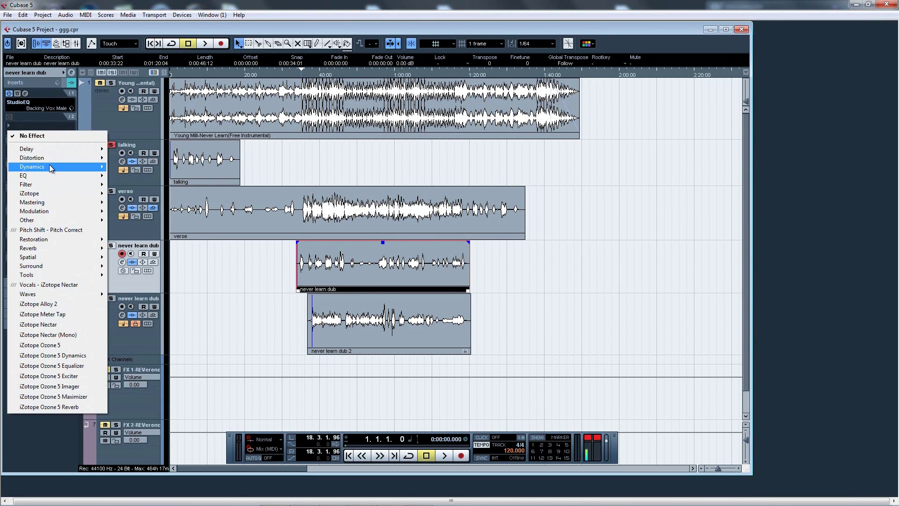
mouse_move(55, 169)
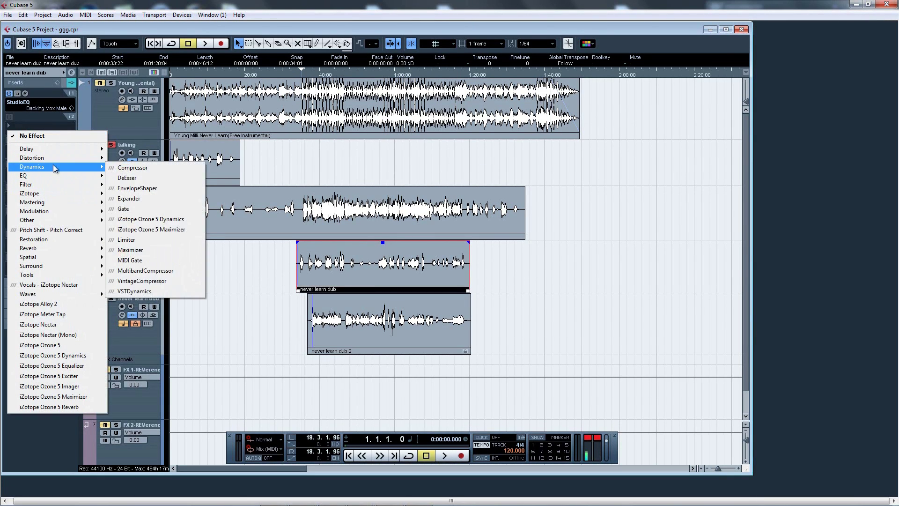
click(130, 168)
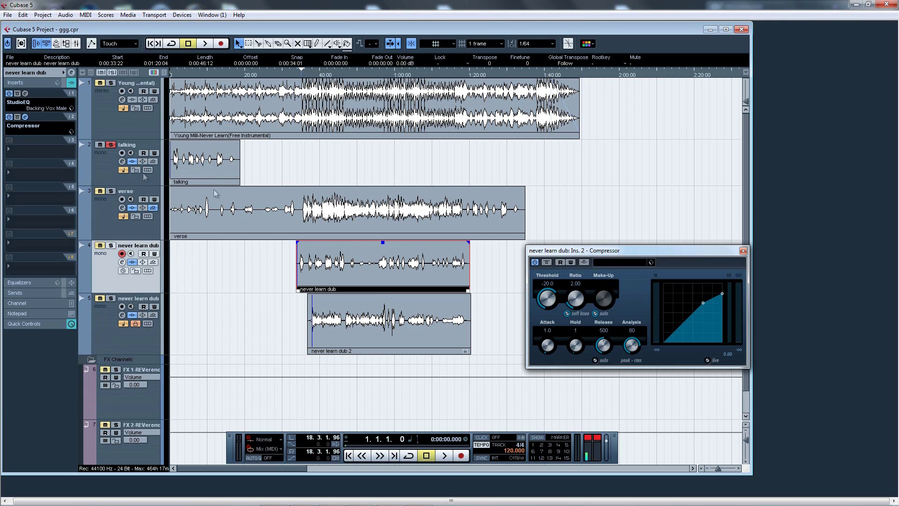
click(624, 262)
click(632, 365)
click(640, 358)
double_click(641, 359)
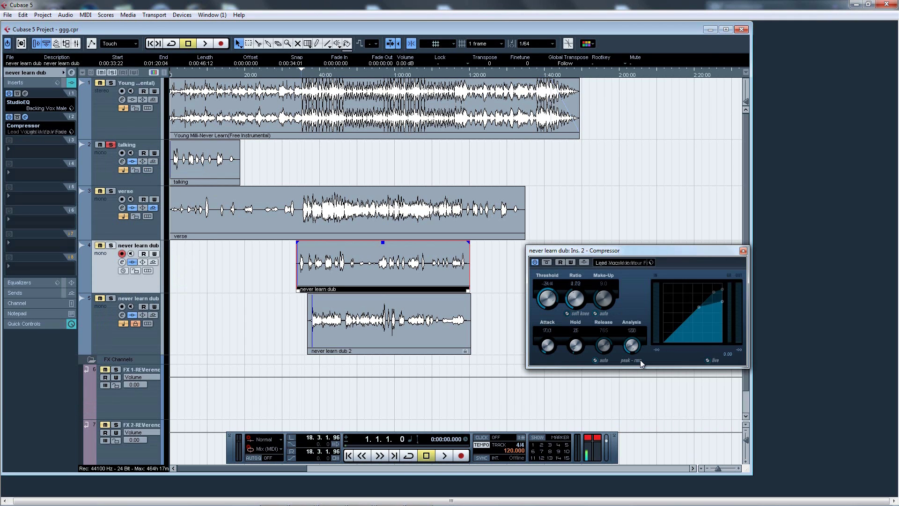
Step: Turn off the compressor's automatic release and make-up, and set attack 3.0, hold 1, release 150, ratio 4.00 and make-up 6.0
click(549, 330)
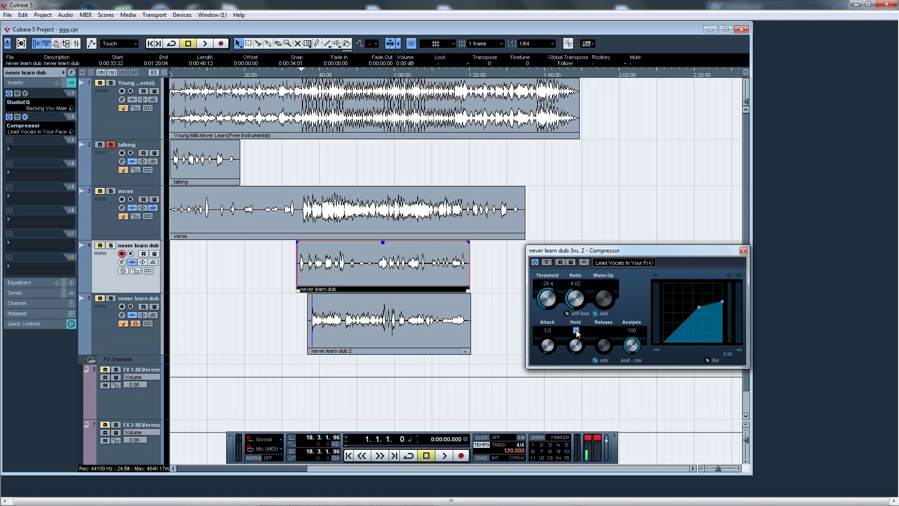
click(595, 360)
click(596, 313)
text(6)
key(Return)
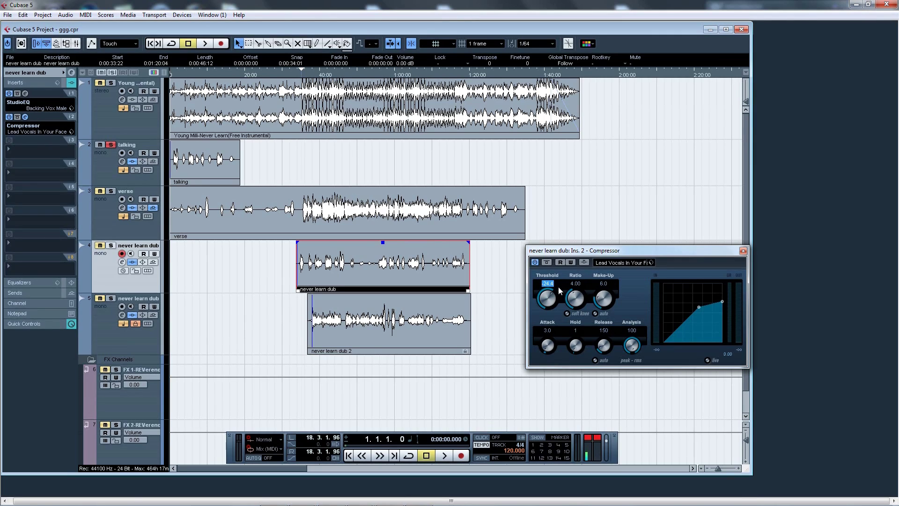
Step: Close the first dub's compressor, and insert Compressor with the Lead Vocals In Your Face preset in the second slot of never learn dub 2
click(742, 252)
click(105, 322)
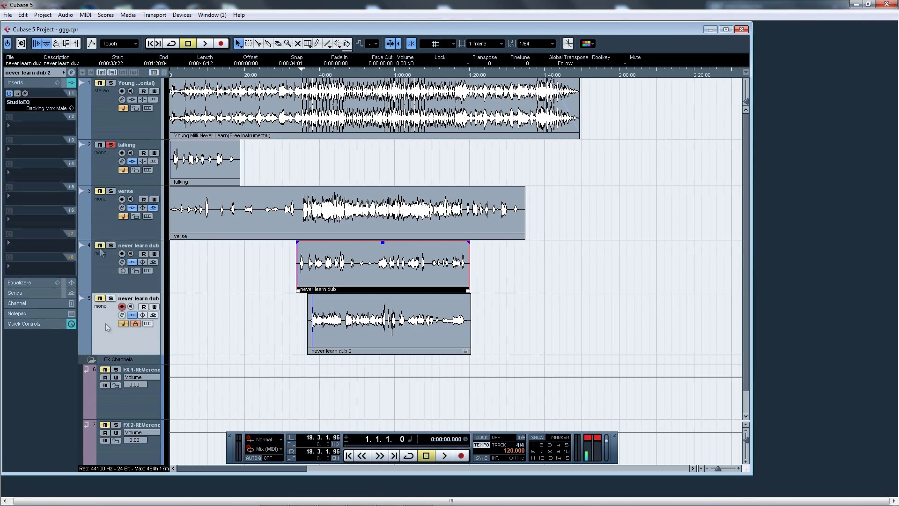
click(36, 125)
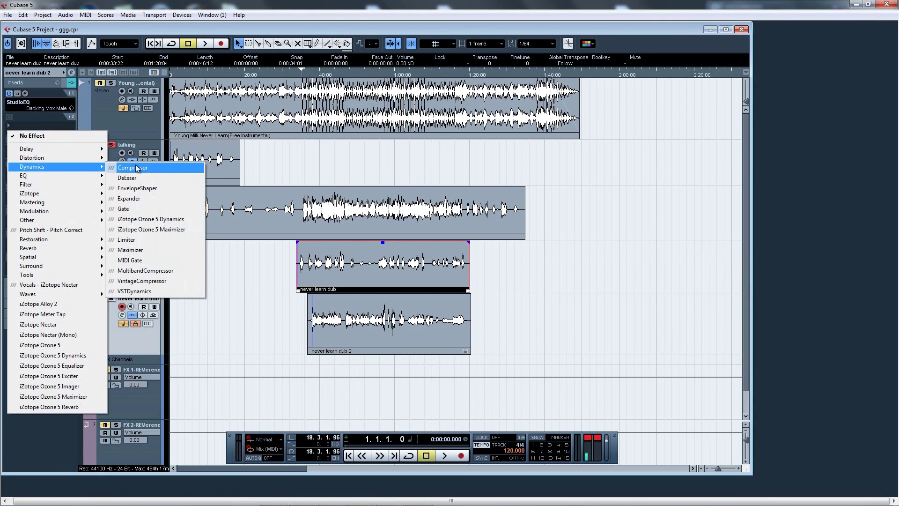
click(133, 168)
click(600, 154)
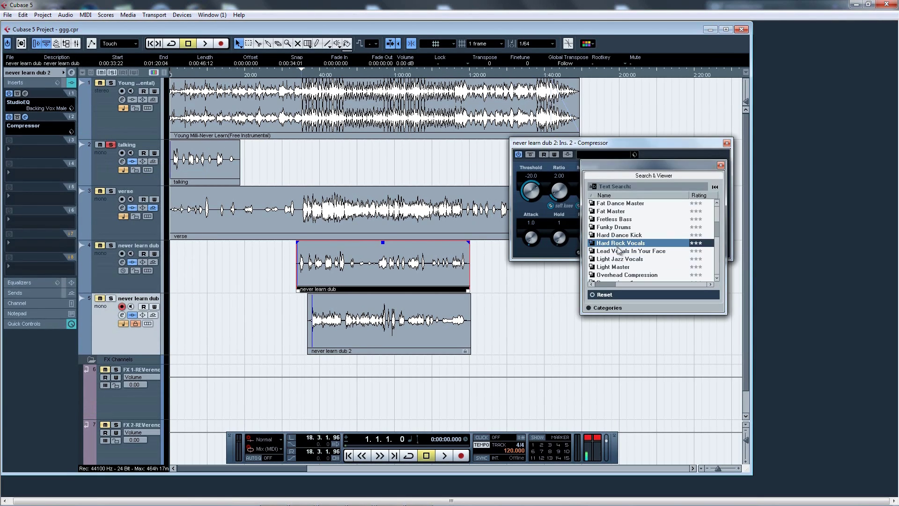
double_click(606, 241)
Step: Set the never learn dub 2 compressor's make-up to 6.0 and attack to 3.0, turn off automatic release, and close the plug-in
click(588, 176)
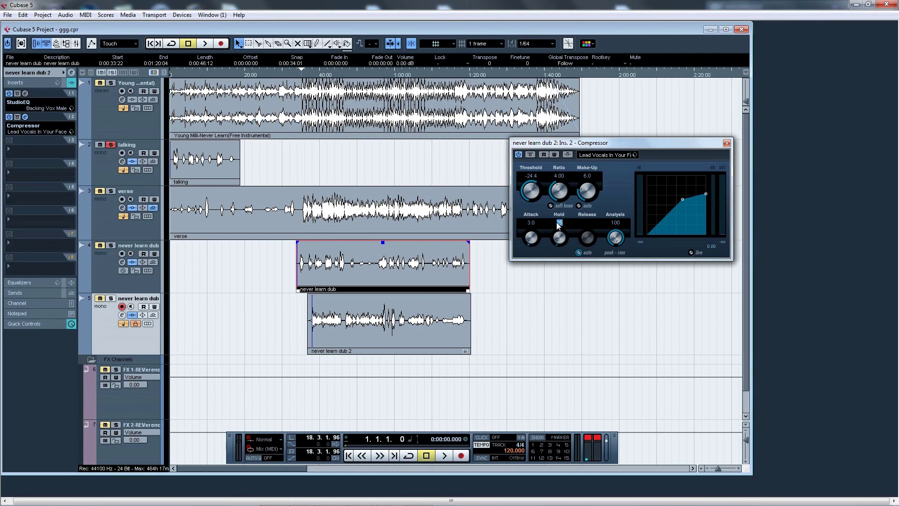
click(578, 252)
click(726, 143)
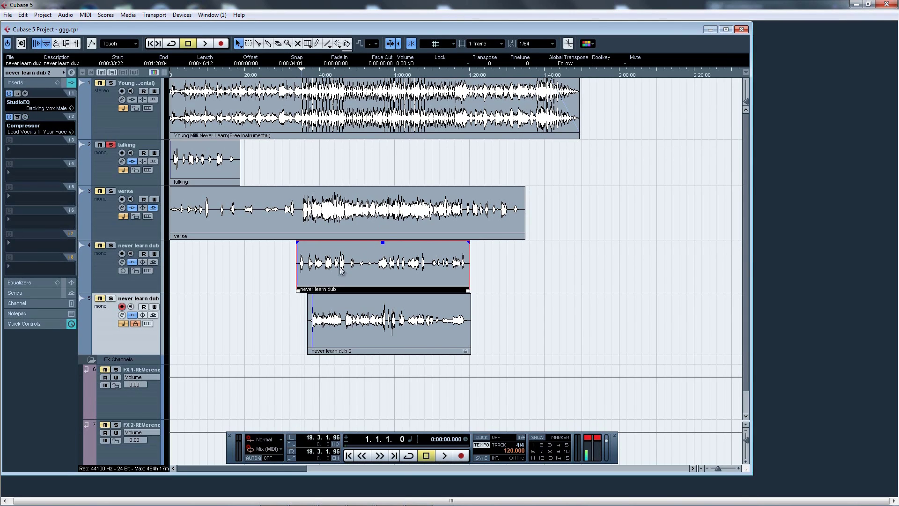
Step: Insert DeEsser in the third slot of the never learn dub track with the Male Light preset, and close the plug-in
click(112, 273)
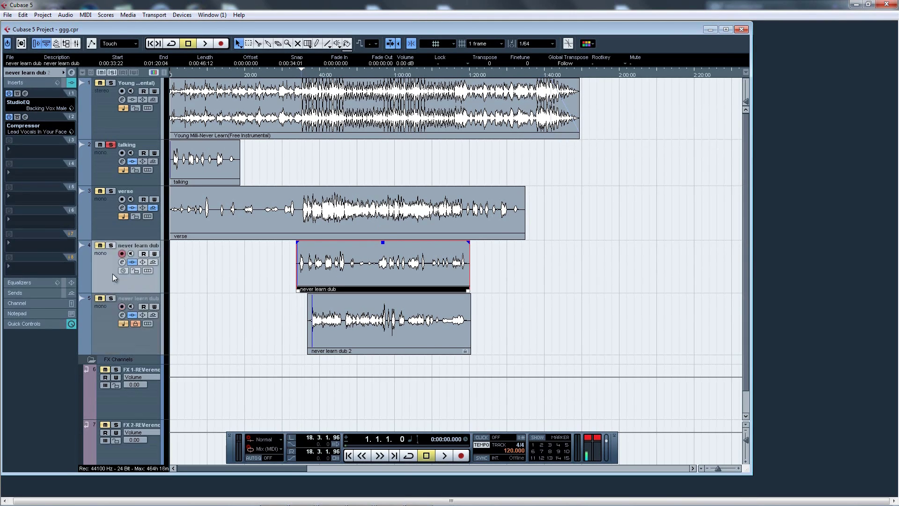
click(121, 345)
click(111, 284)
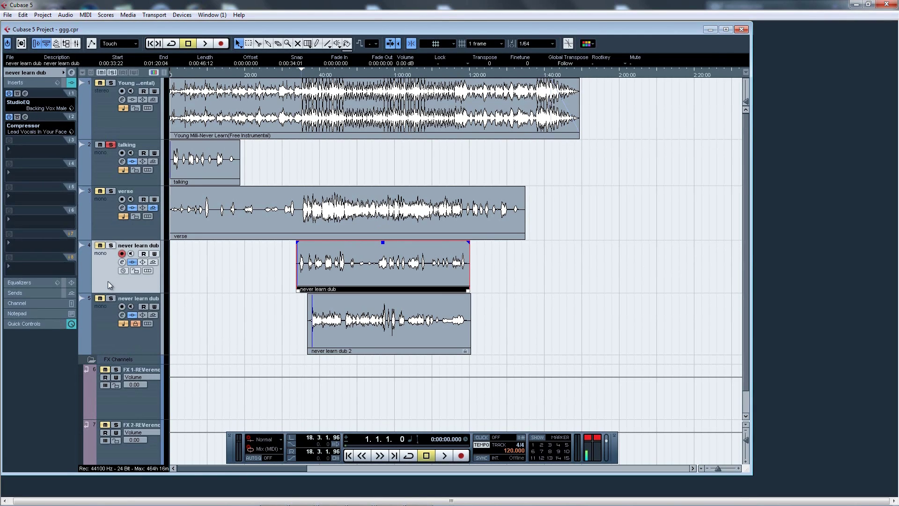
click(24, 149)
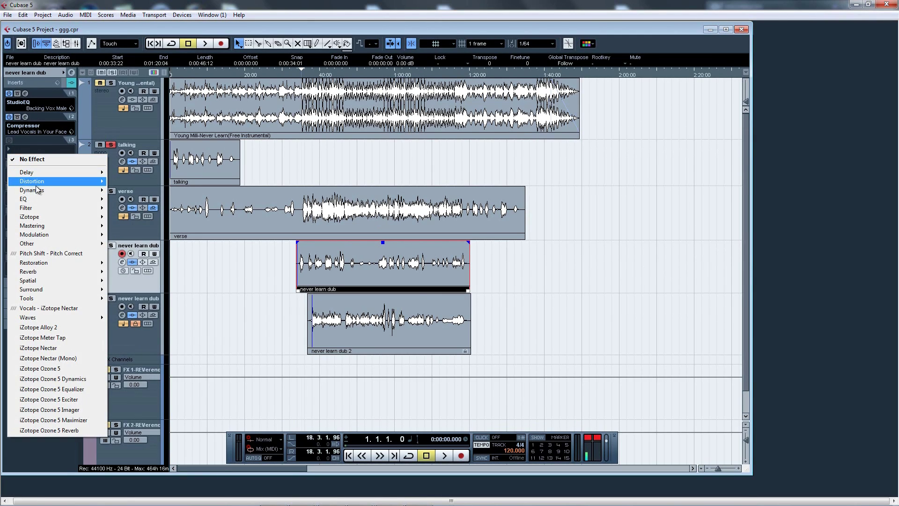
mouse_move(39, 190)
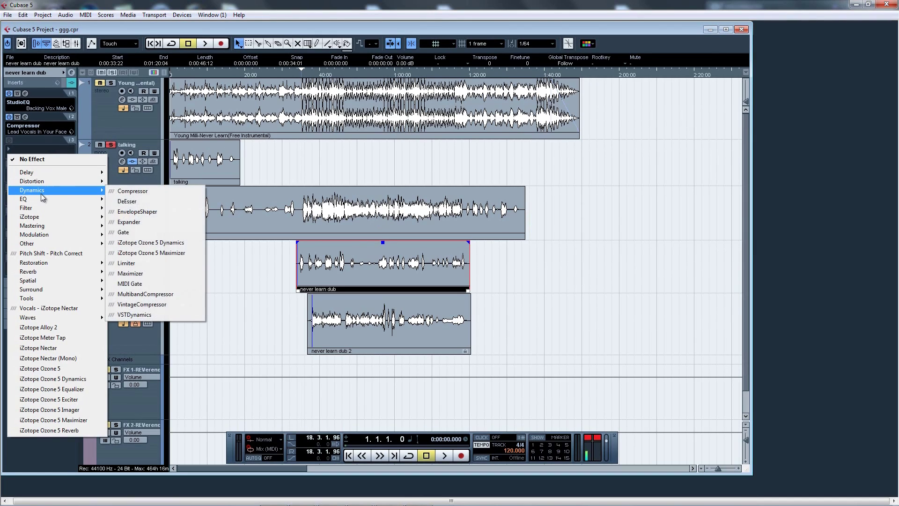
click(131, 202)
click(481, 238)
click(482, 237)
click(482, 238)
click(477, 263)
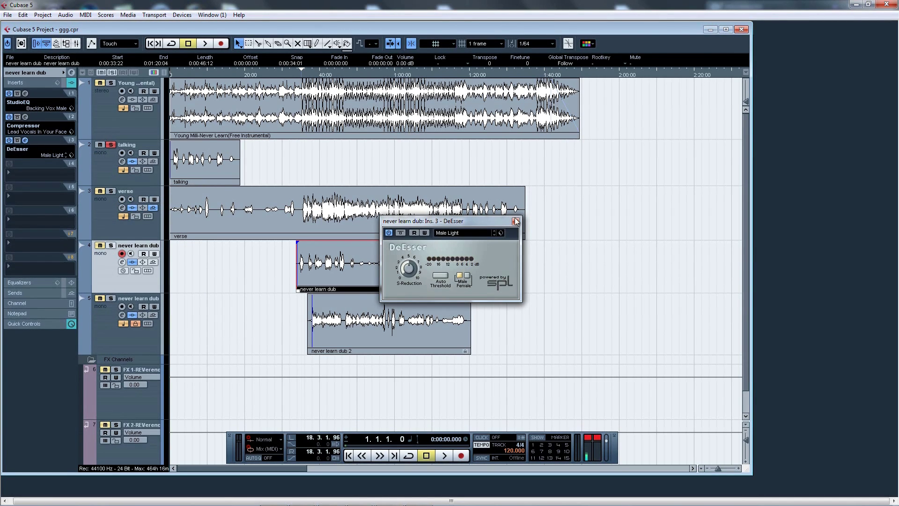
click(515, 221)
Step: Insert DeEsser in the third slot of never learn dub 2 with the Male Light preset, and close the plug-in
click(116, 348)
click(32, 148)
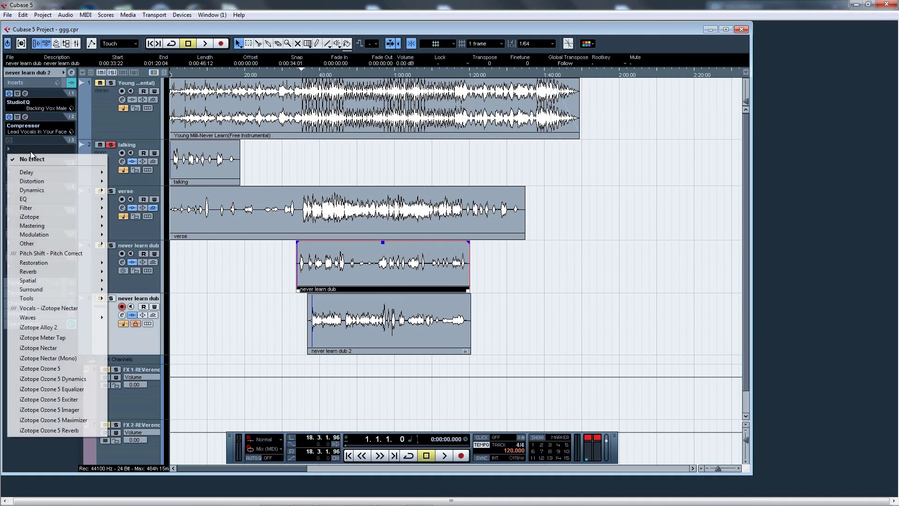
mouse_move(51, 190)
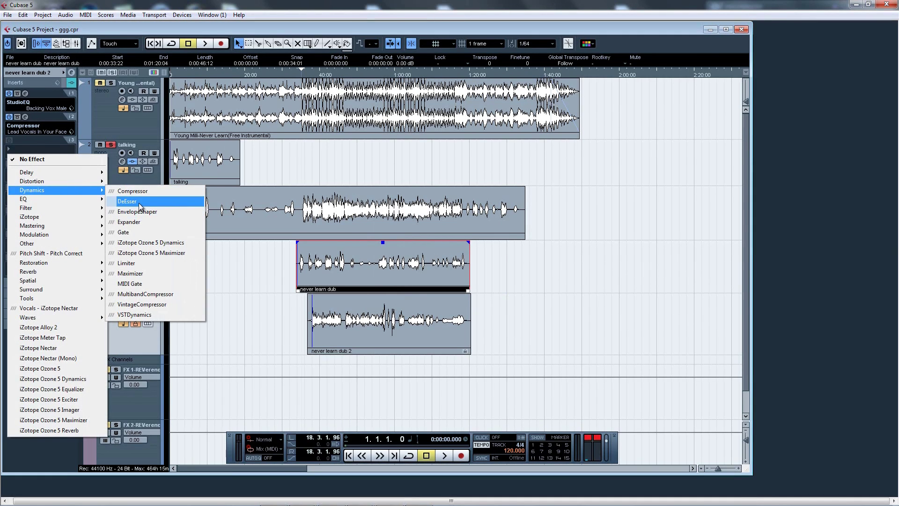
click(141, 201)
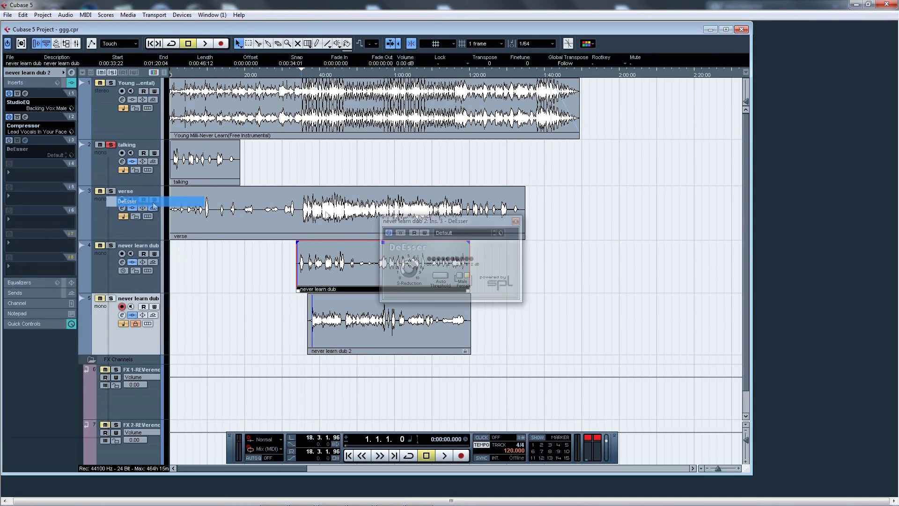
click(472, 233)
click(467, 263)
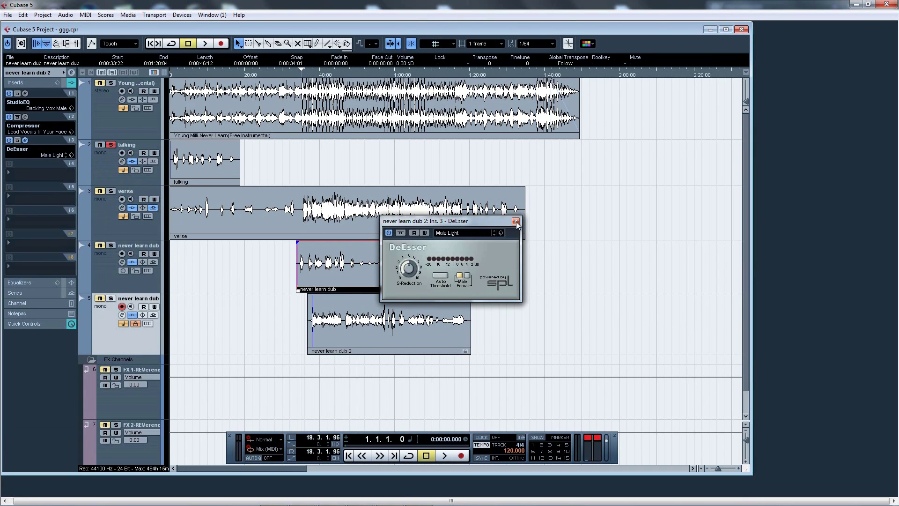
click(515, 221)
Step: Turn off solo on the talking track, and play the full mix from about 36 seconds to hear the processed dubs
click(304, 76)
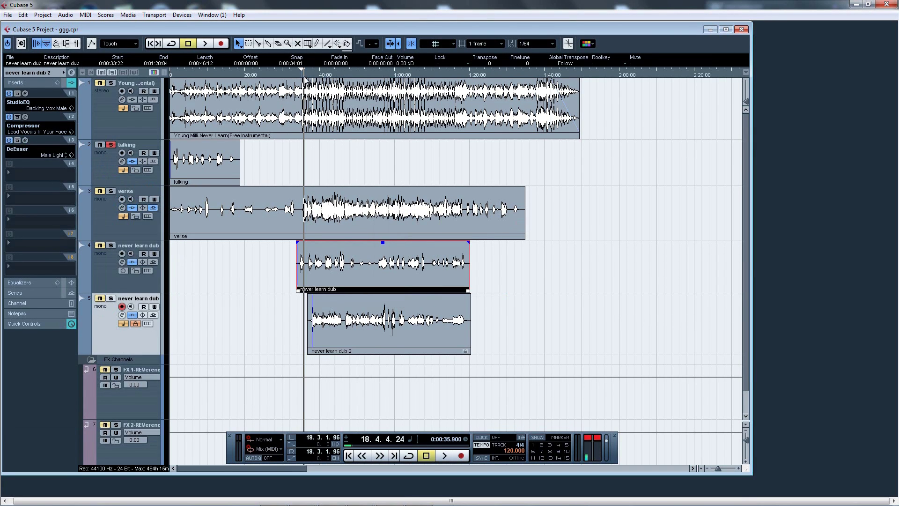
click(110, 145)
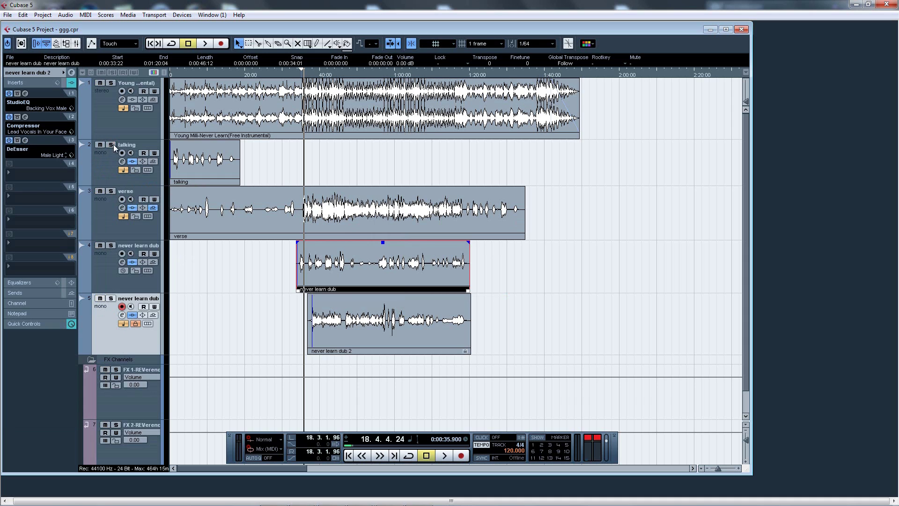
key(space)
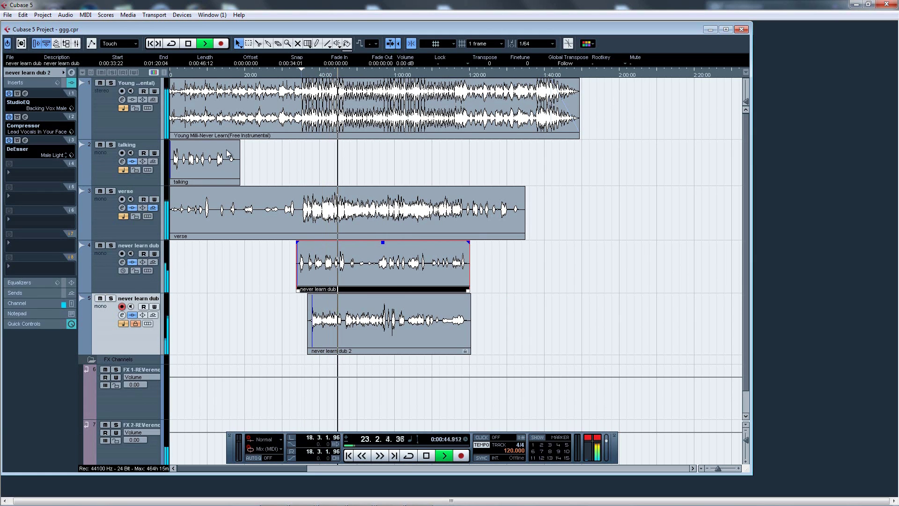
click(113, 282)
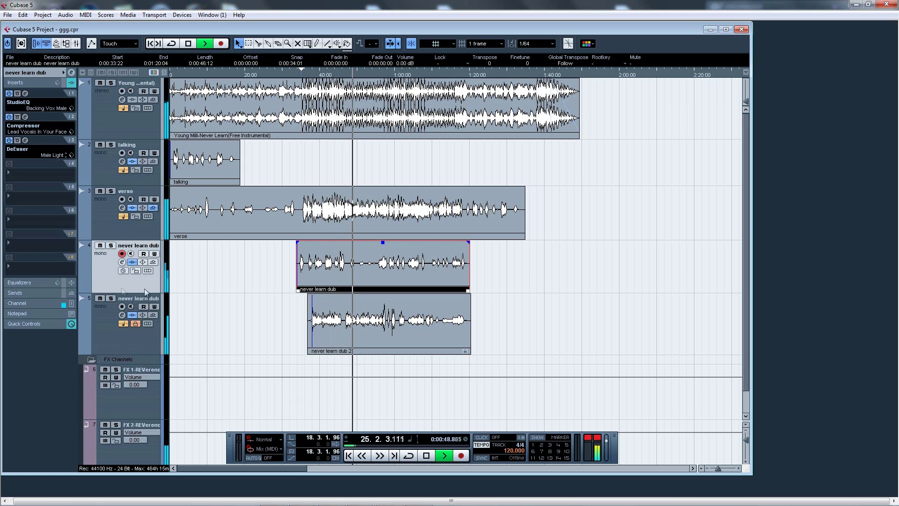
click(310, 74)
key(space)
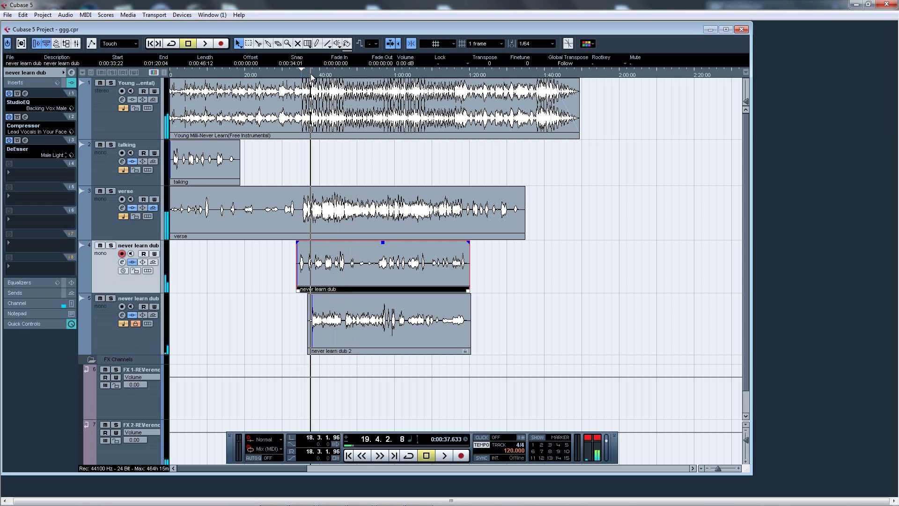
Step: Open the mixer and reset the Stereo Out channel's peak level and clip indicator
click(113, 173)
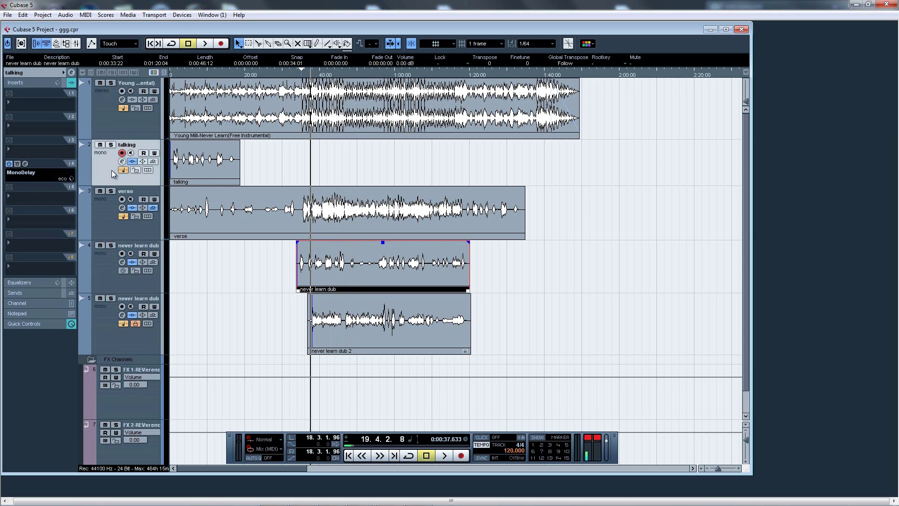
click(190, 16)
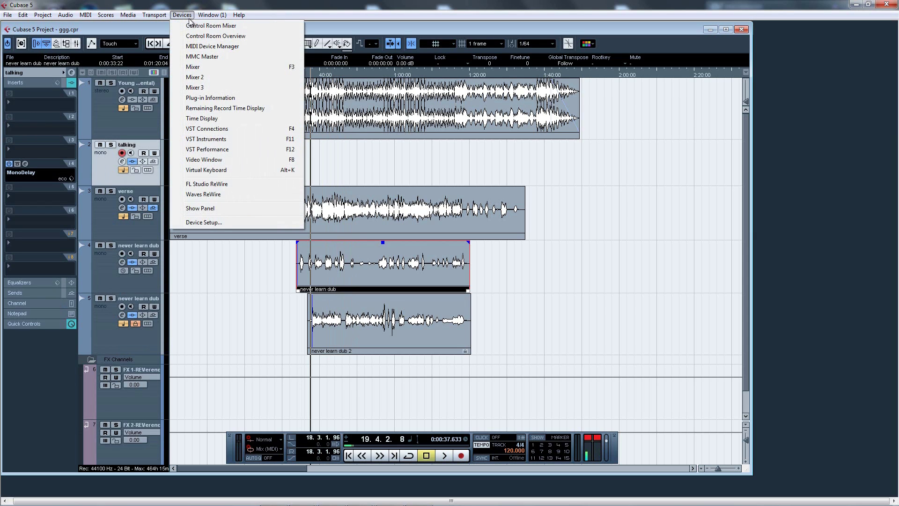
click(194, 67)
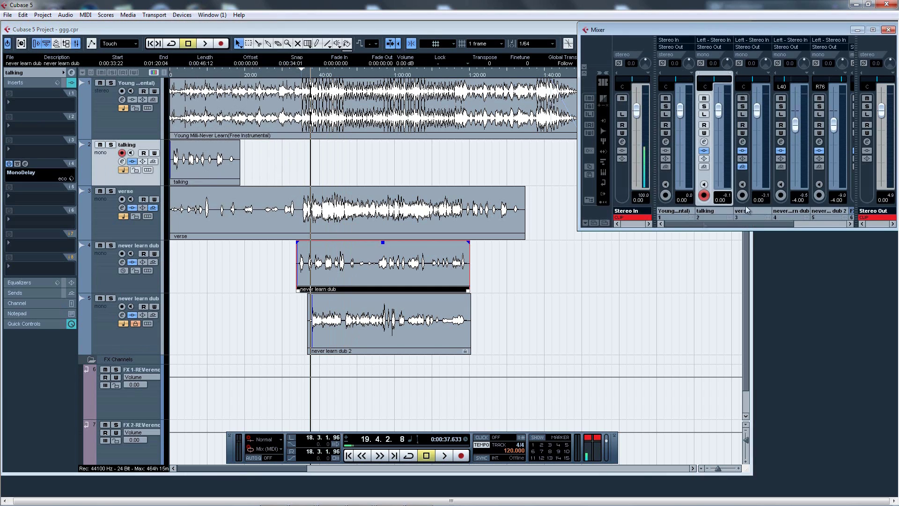
click(893, 196)
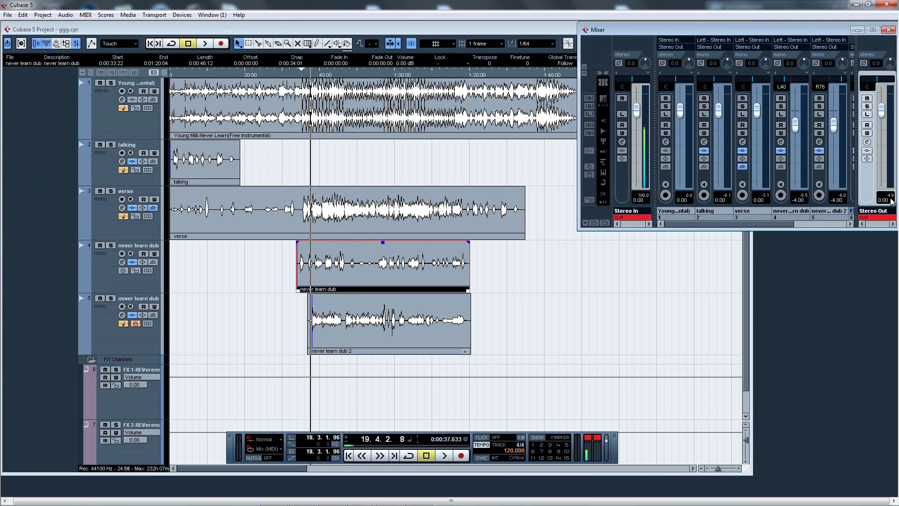
click(889, 196)
Step: Play the mix from 35 seconds and watch the Stereo Out peak level for clipping, resetting its meter during playback
click(301, 74)
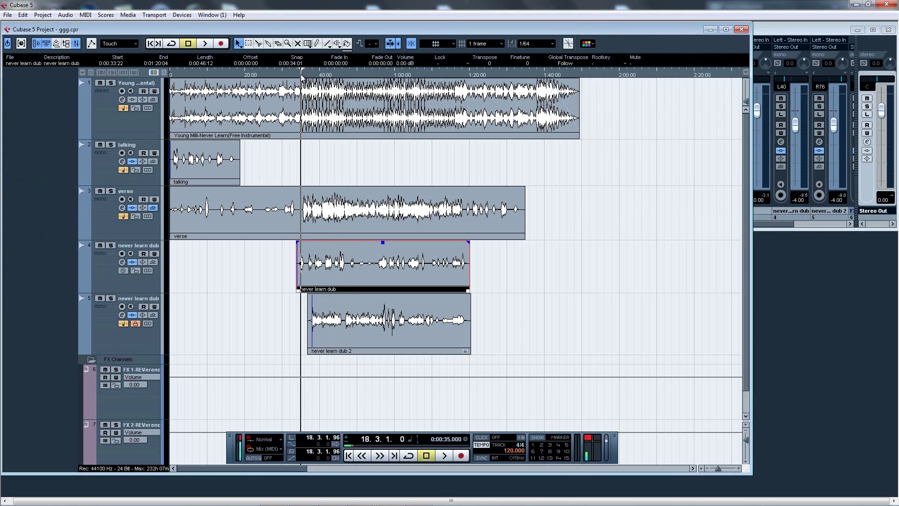
key(space)
click(893, 202)
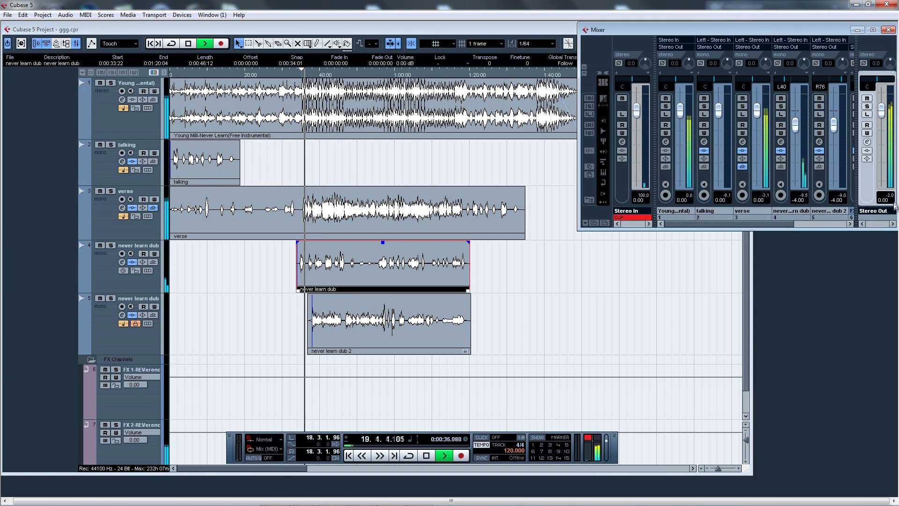
key(space)
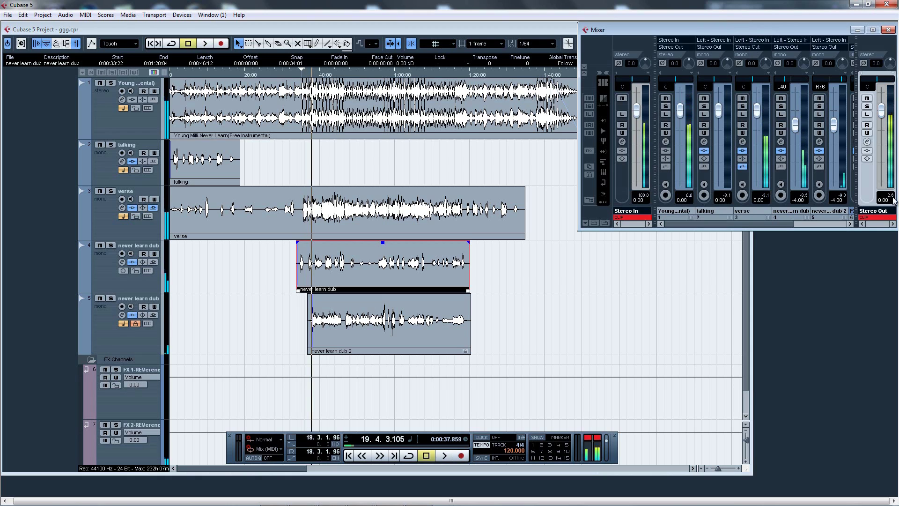
Step: Set the channel levels of the instrumental, talking and verse tracks to -6.00 in the mixer
click(687, 200)
text(-6)
key(Tab)
text(-6)
key(Tab)
text(-6)
key(Tab)
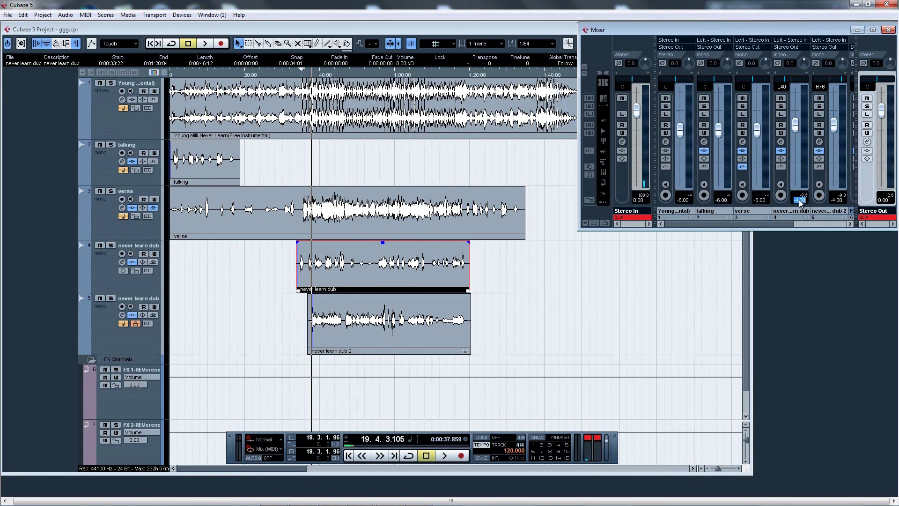
Step: Set the channel levels of never learn dub and never learn dub 2 to -10.00 in the mixer
text(-10)
key(Return)
text(-10)
key(Return)
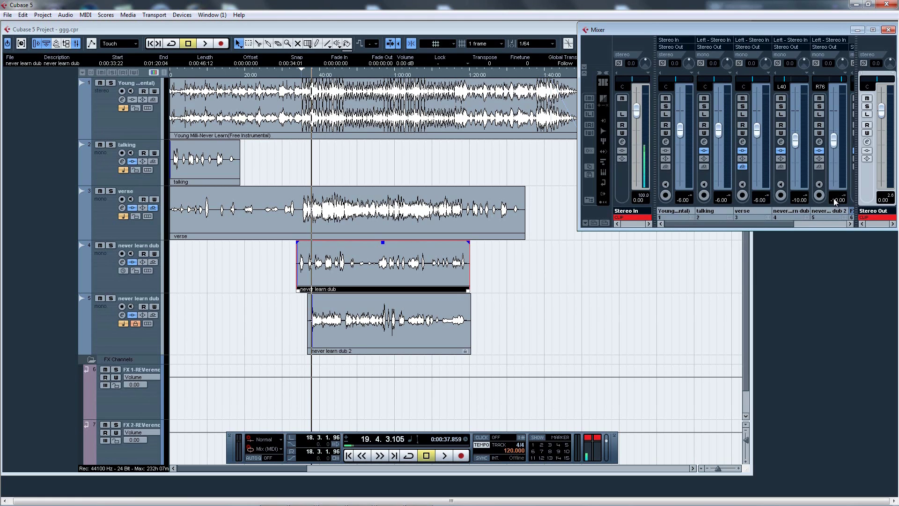
Step: Play the mix from about 36 seconds to check the Stereo Out peak level with the lowered channels
click(304, 75)
key(space)
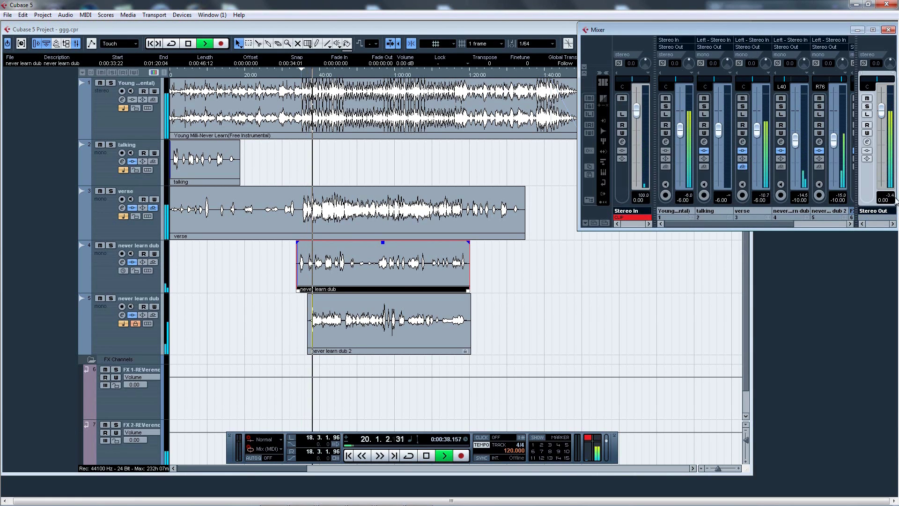
key(space)
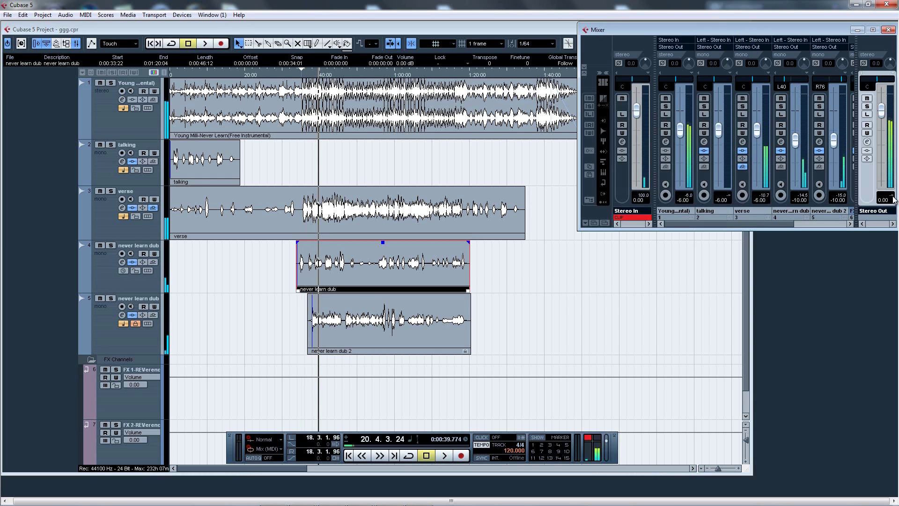
Step: Lower the instrumental, talking and verse channel levels to -8.00 in the mixer
click(684, 205)
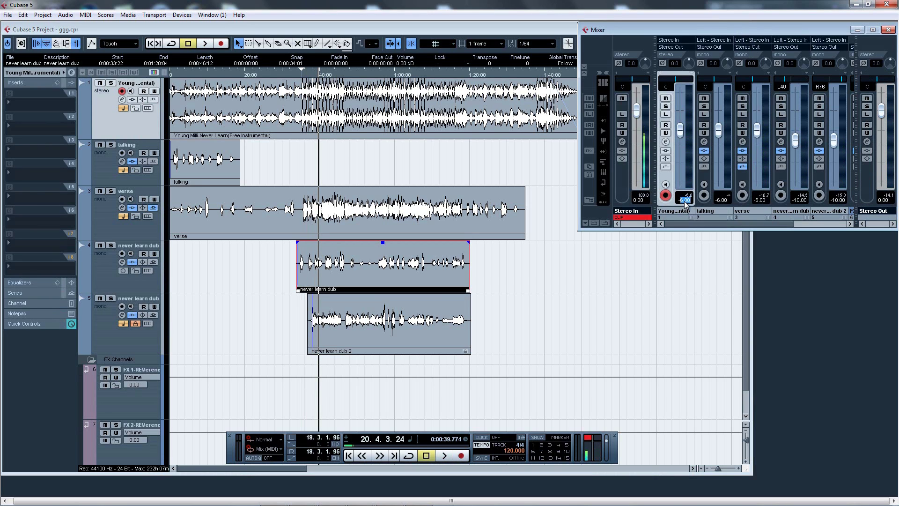
text(-8)
key(Return)
text(-8)
key(Return)
click(759, 200)
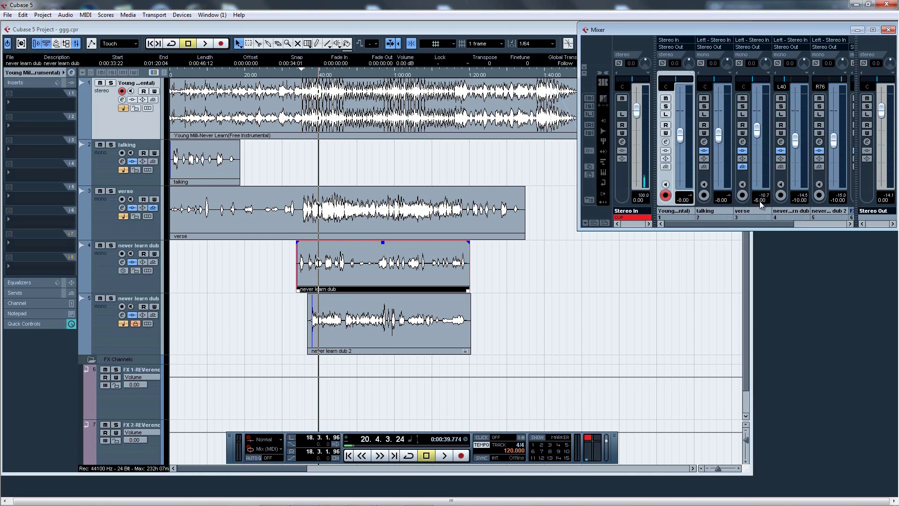
text(-8)
key(Return)
Step: Lower the never learn dub and never learn dub 2 channel levels to -12.00 in the mixer
click(799, 200)
text(-12)
key(Return)
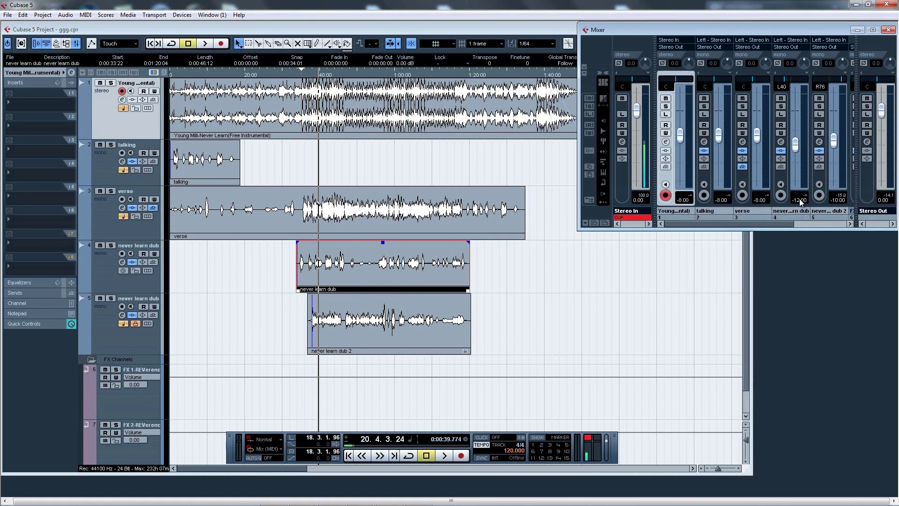
click(836, 200)
text(-12)
key(Return)
Step: Play the mix from about 34 seconds to check the Stereo Out peak level, and return the cursor to the project start
click(300, 76)
click(298, 76)
key(space)
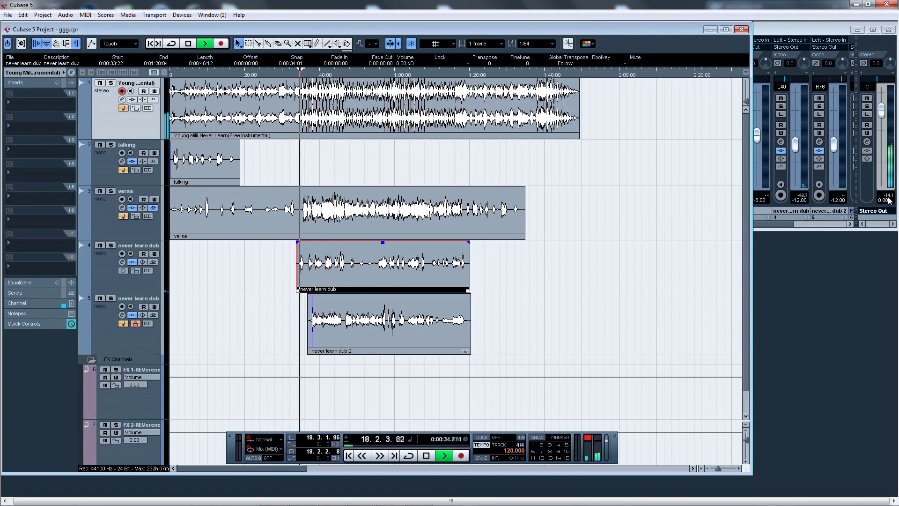
click(875, 225)
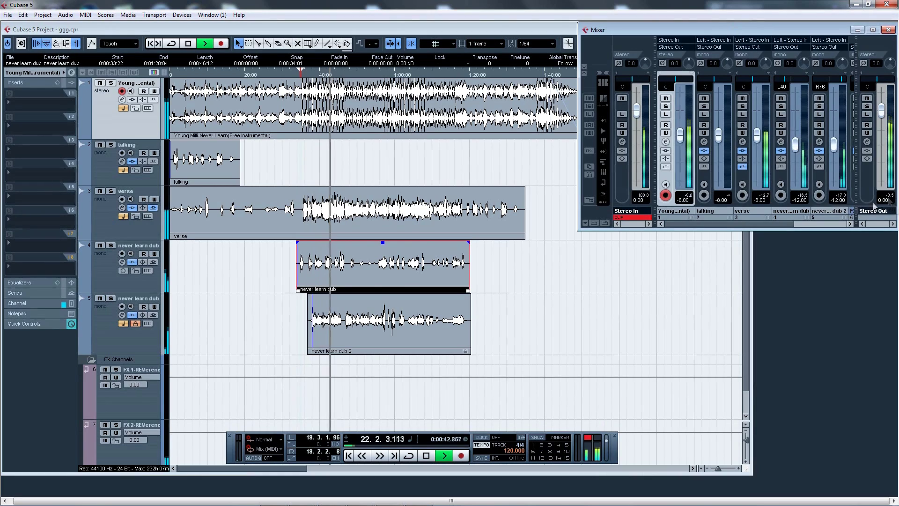
key(space)
click(324, 160)
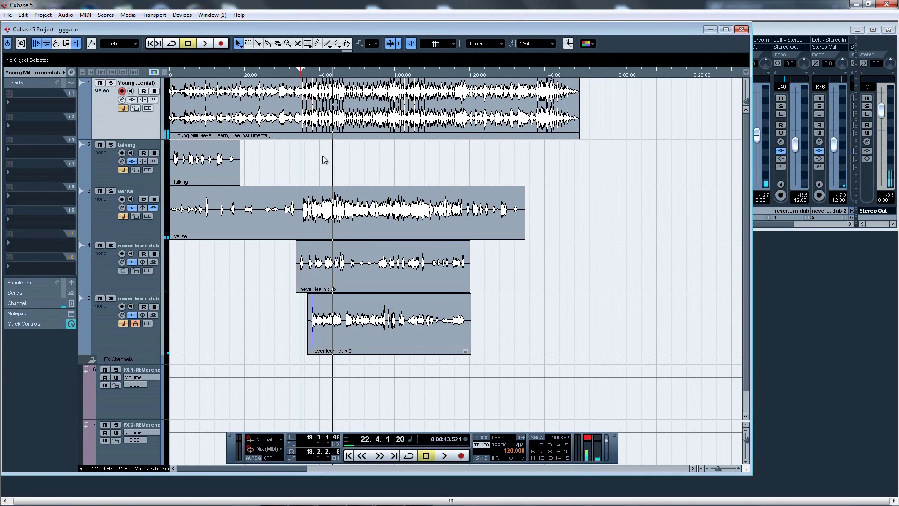
click(150, 43)
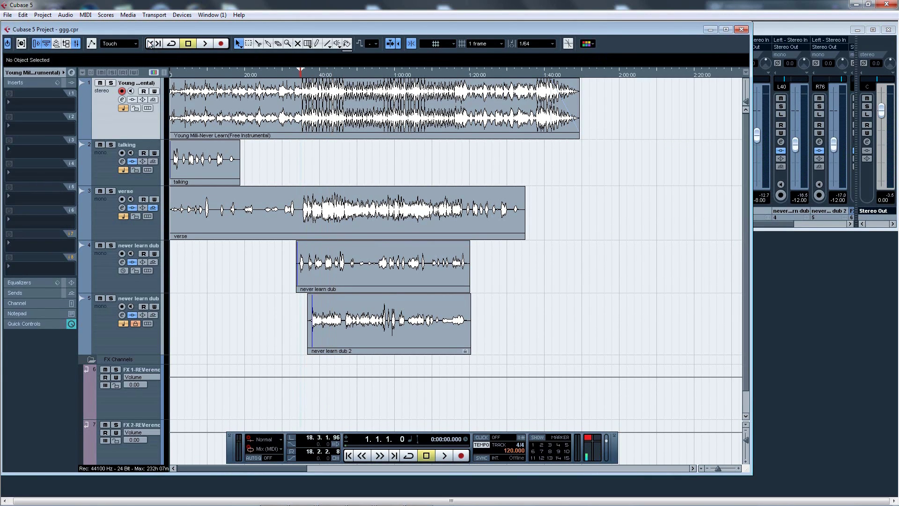